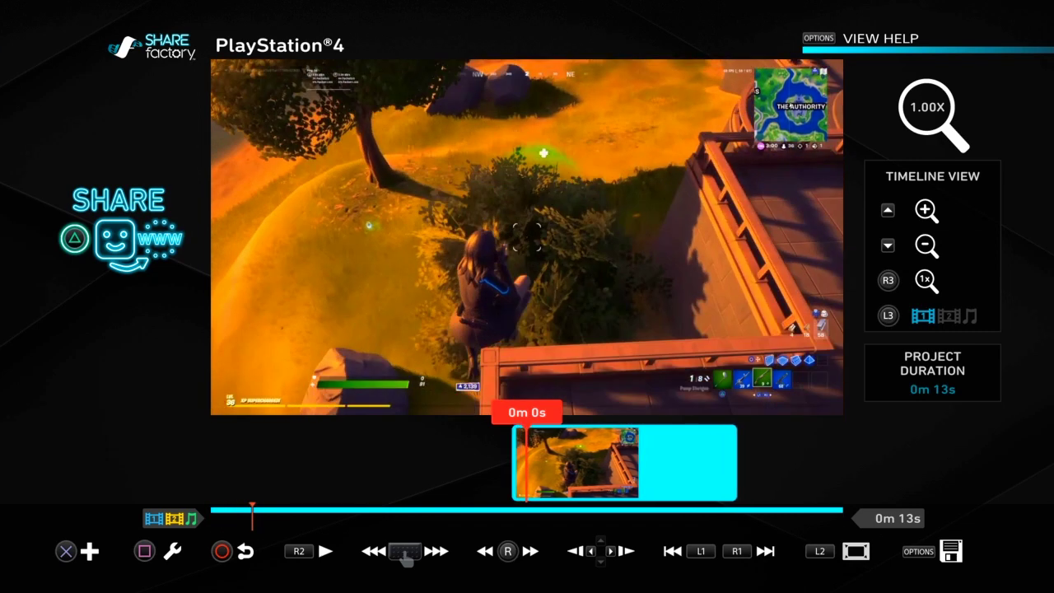
Step: Split the gameplay clip at about 0m 1s, at the elimination moment, and return to the timeline
key("Right")
key("Left")
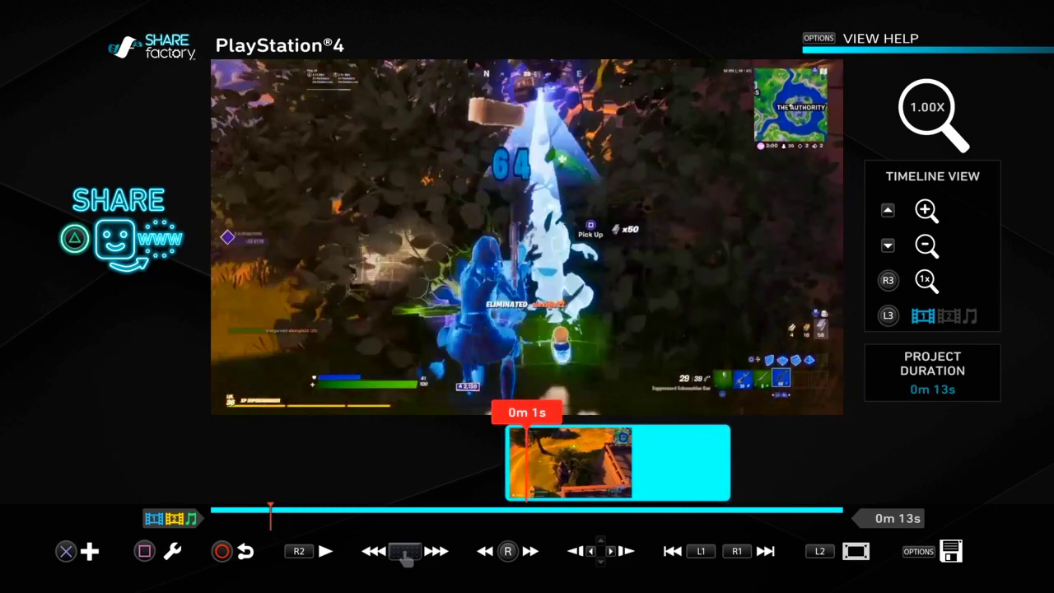
key("s")
key("Return")
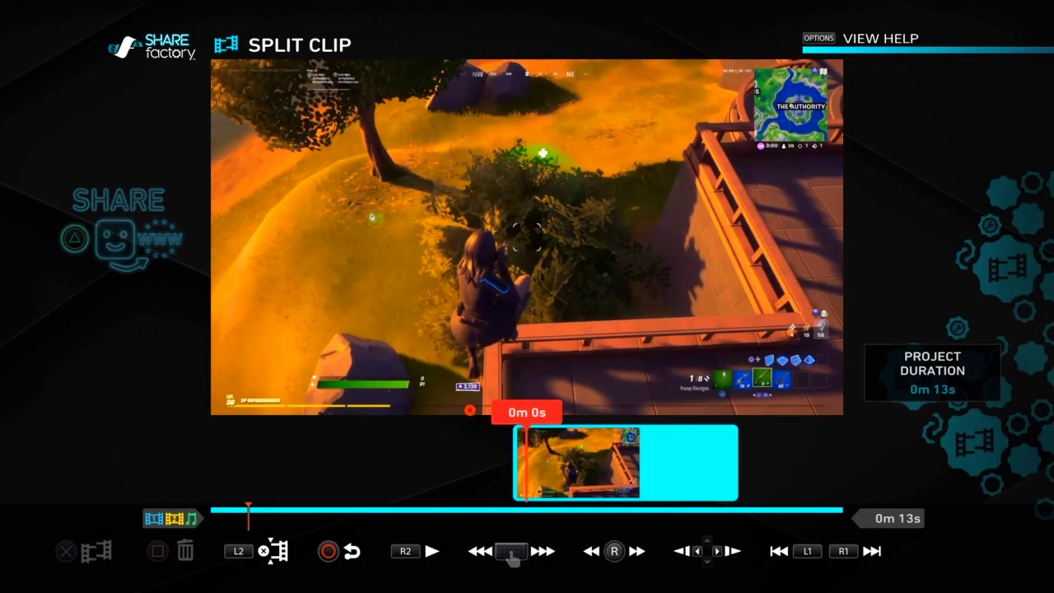
key("Right")
key("Left")
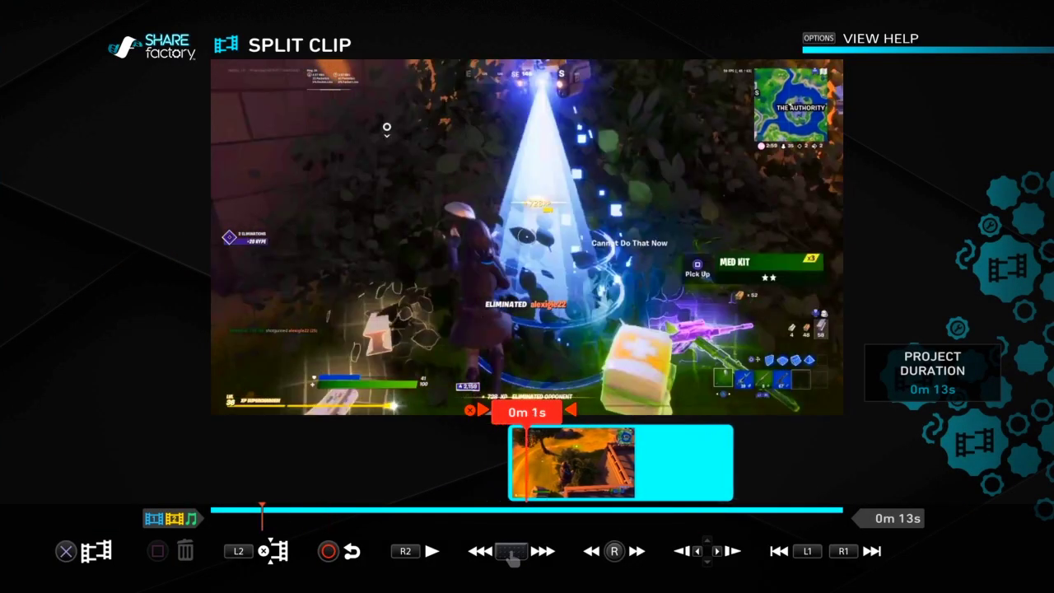
key("Right")
key("Right")
key("Right")
key("Right")
key("Right")
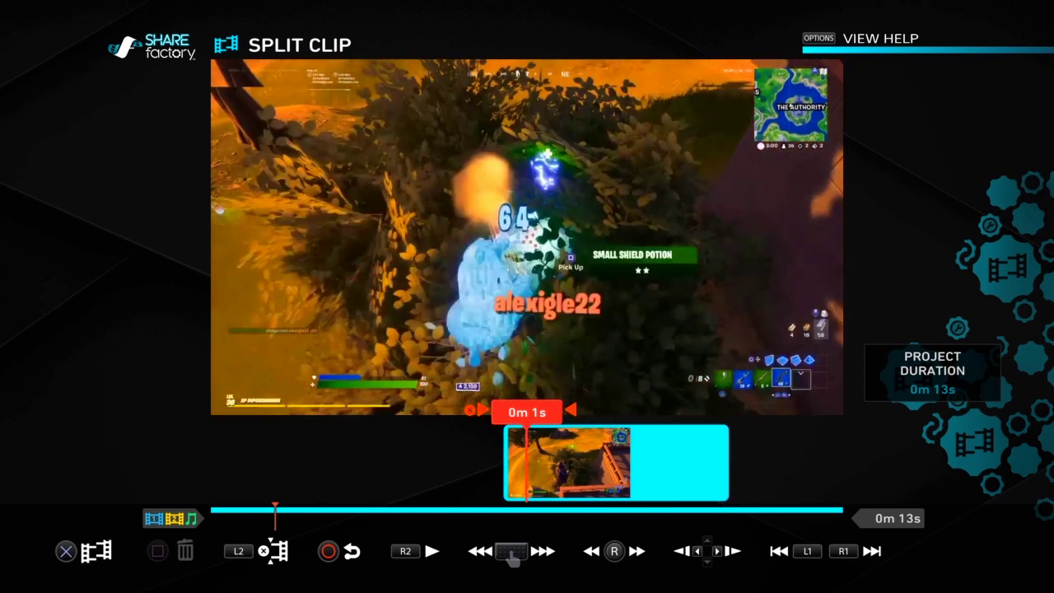
key("Right")
key("Right")
key("Left")
key("Left")
key("Left")
key("Left")
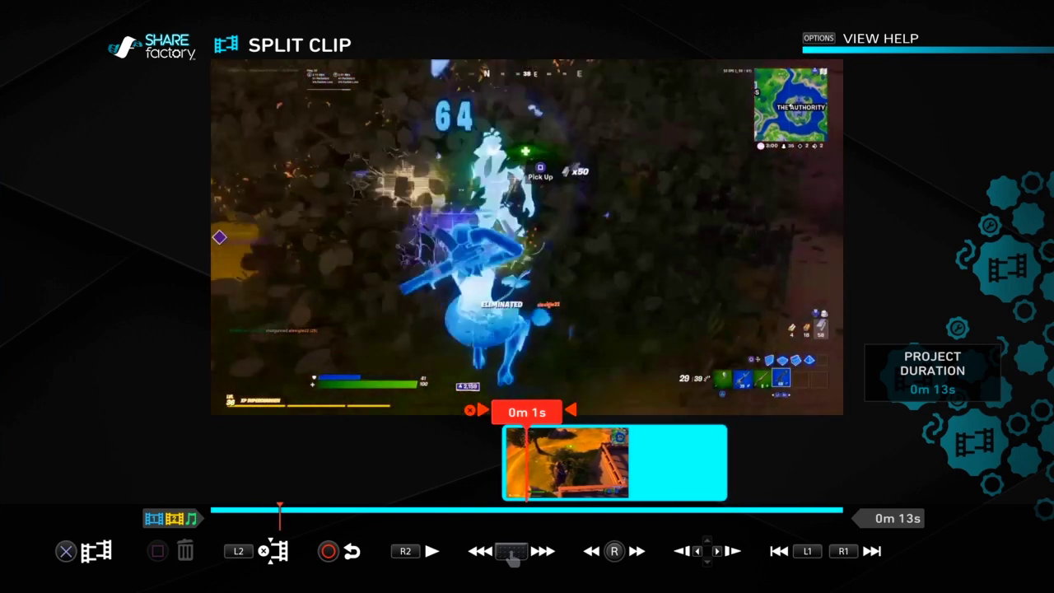
key("Right")
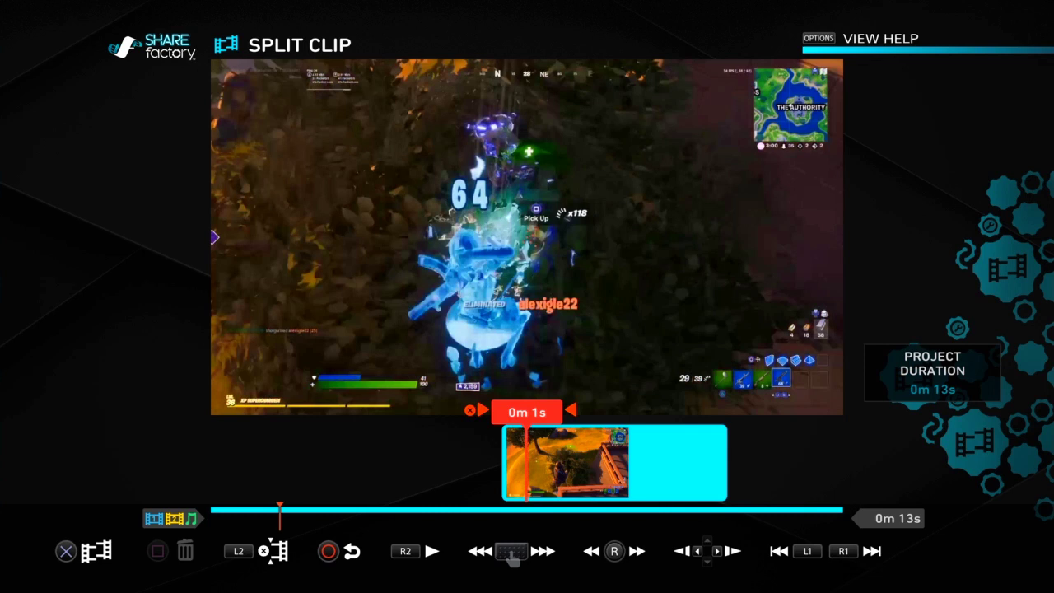
key("Return")
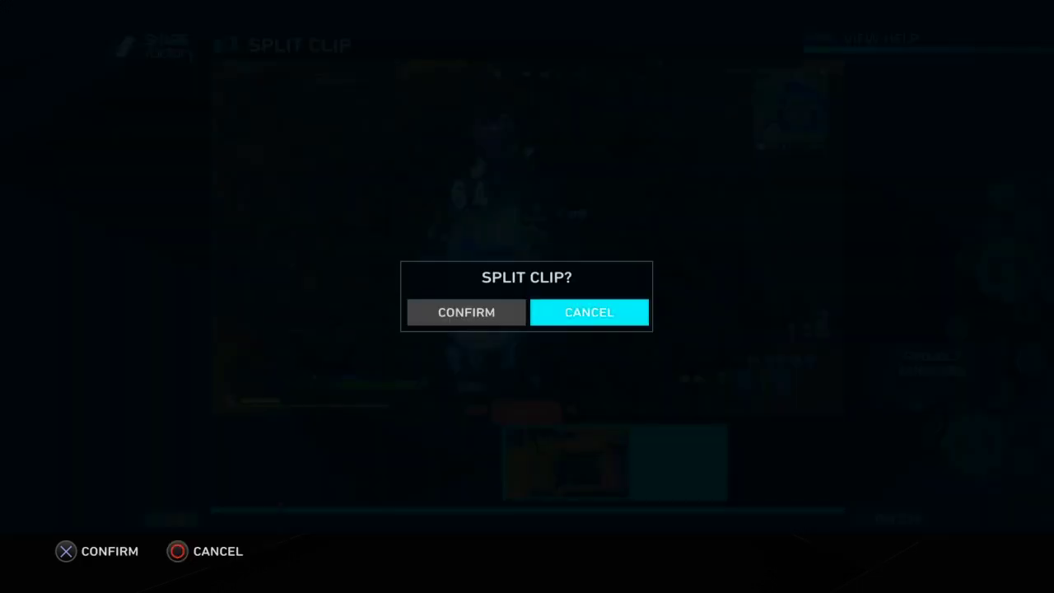
key("Left")
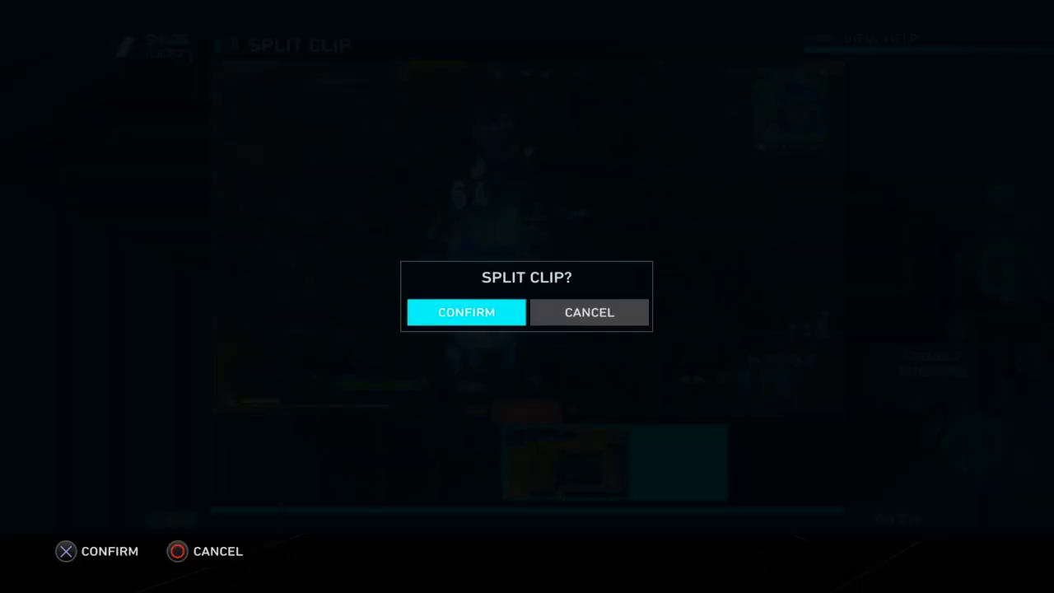
key("Return")
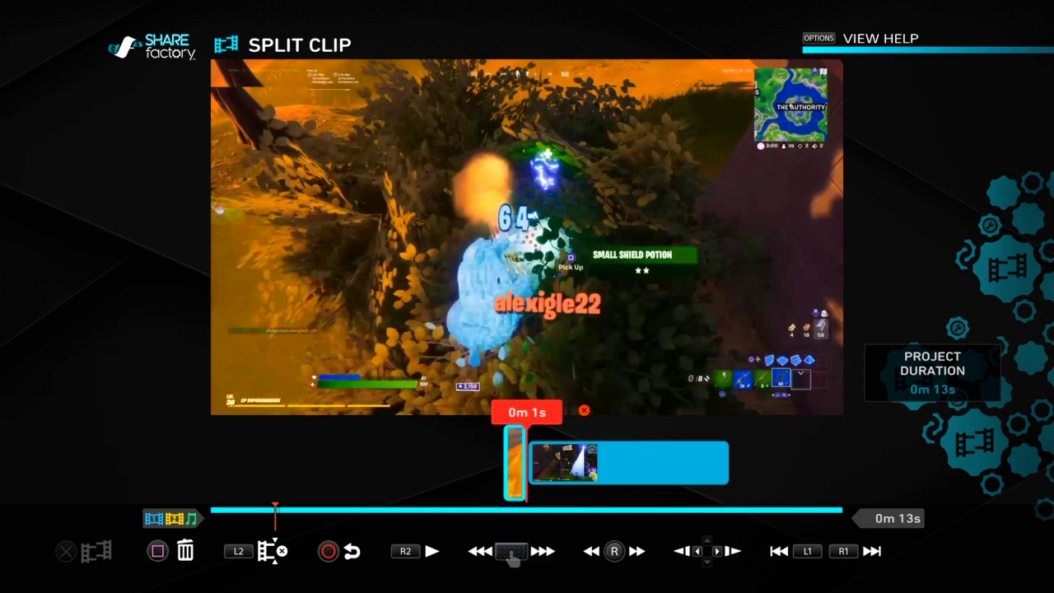
key("Escape")
key("Page_Up")
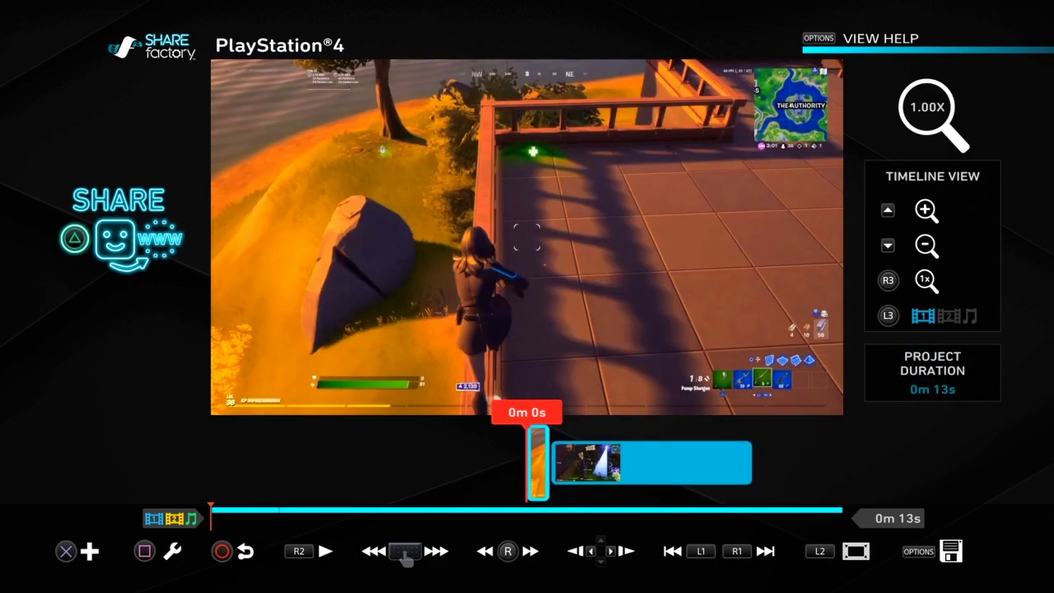
Step: Scrub backward from the split point through the short first clip
key("Page_Down")
key("Left")
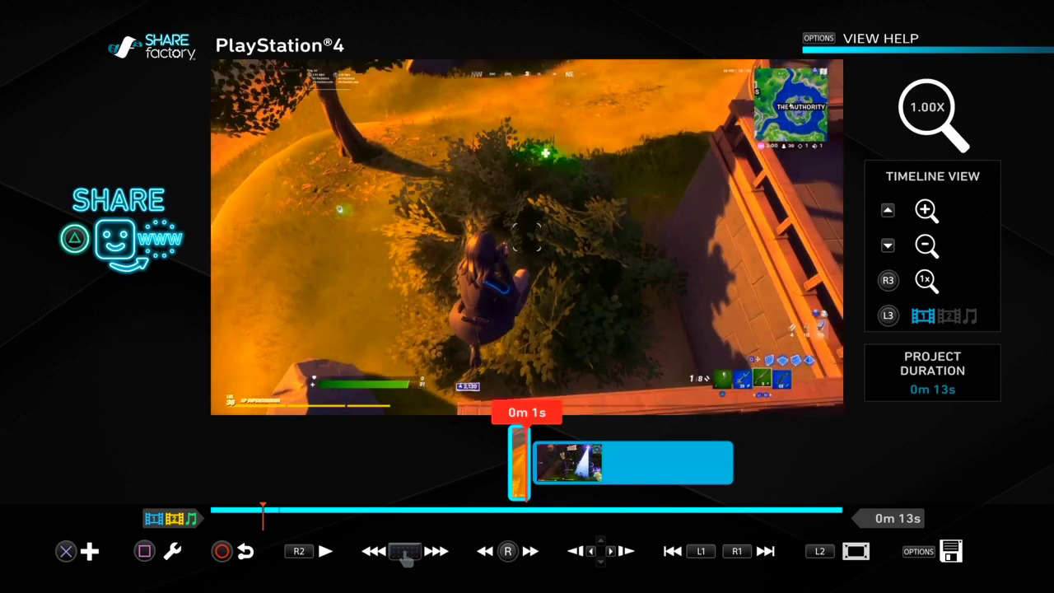
key("Left")
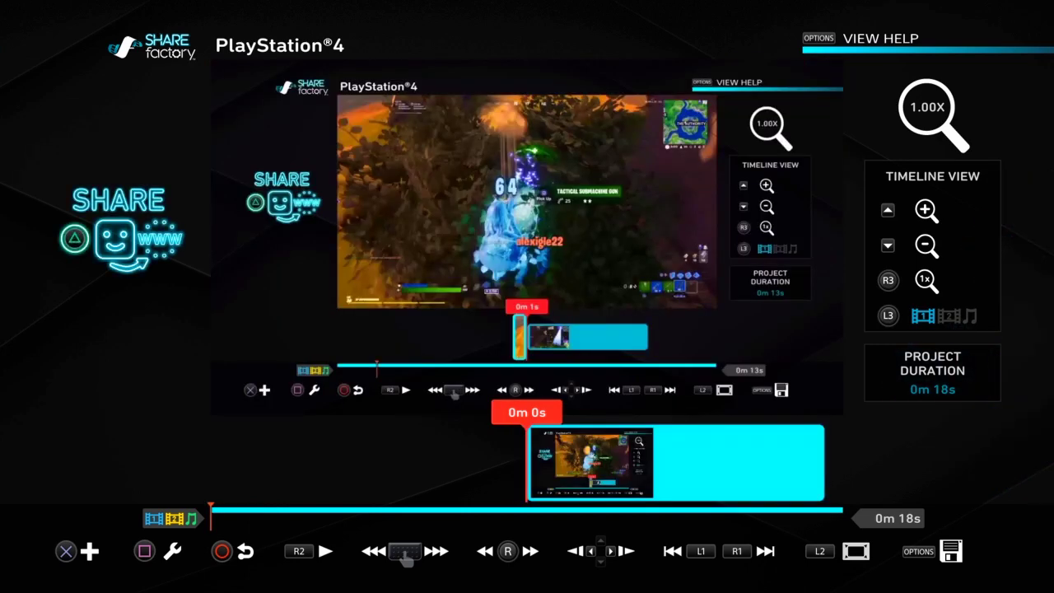
Step: Examine the 18-second screen recording of the scrubbed timeline, moving back and forth through its length
key("Right")
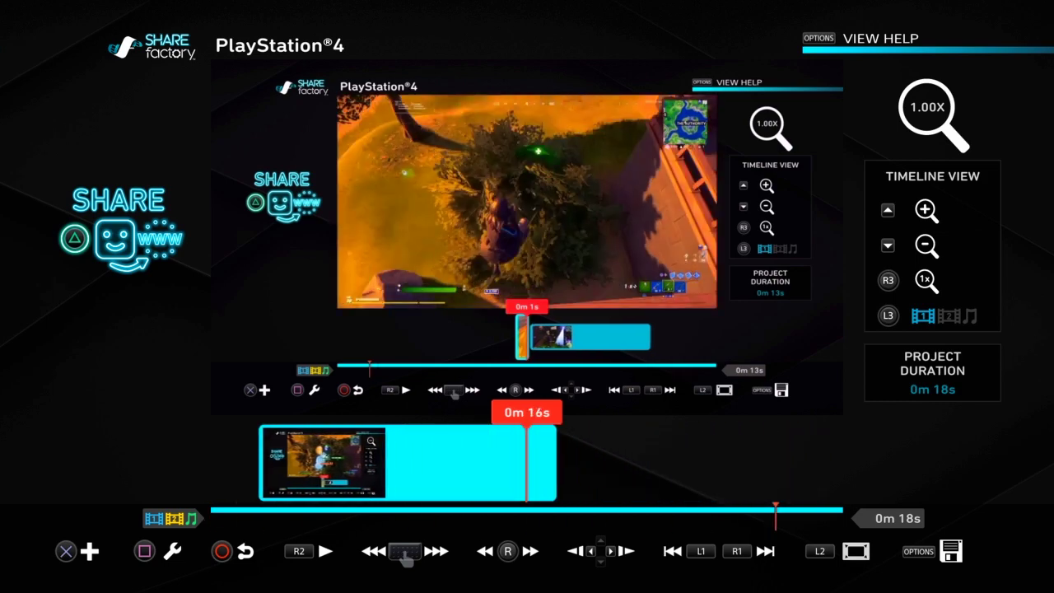
key("Left")
key("Right")
key("Left")
key("Right")
key("Left")
key("Right")
key("Left")
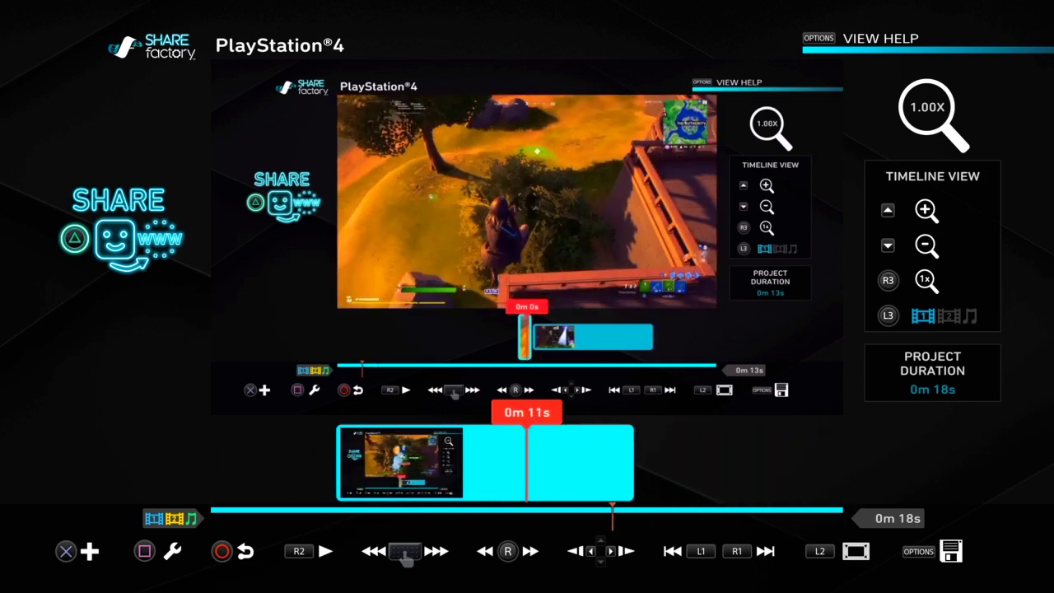
key("Right")
key("Right")
key("Left")
key("Right")
key("Right")
key("Left")
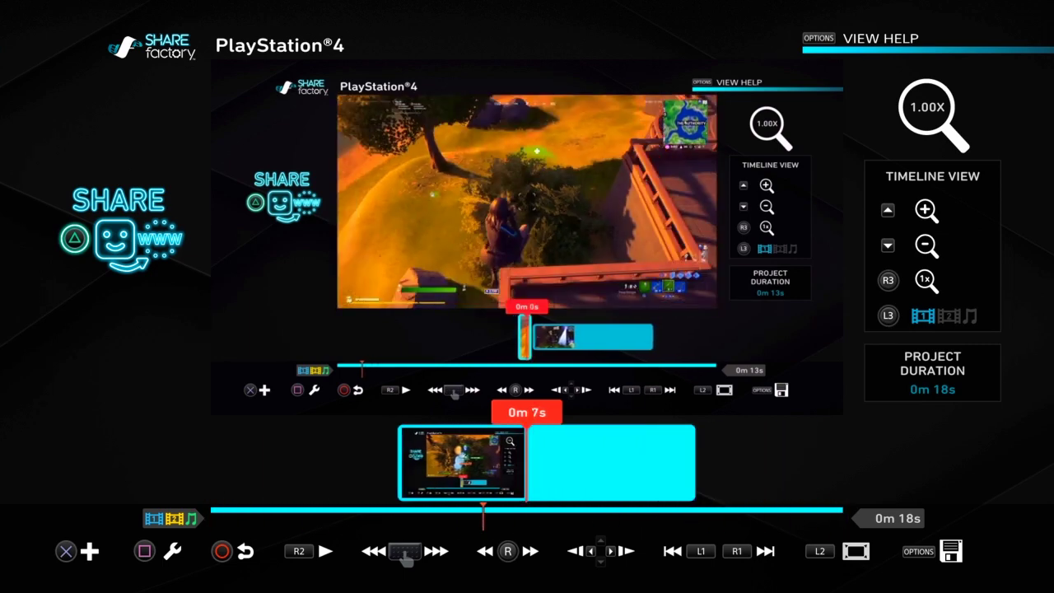
key("Right")
key("Right")
key("Left")
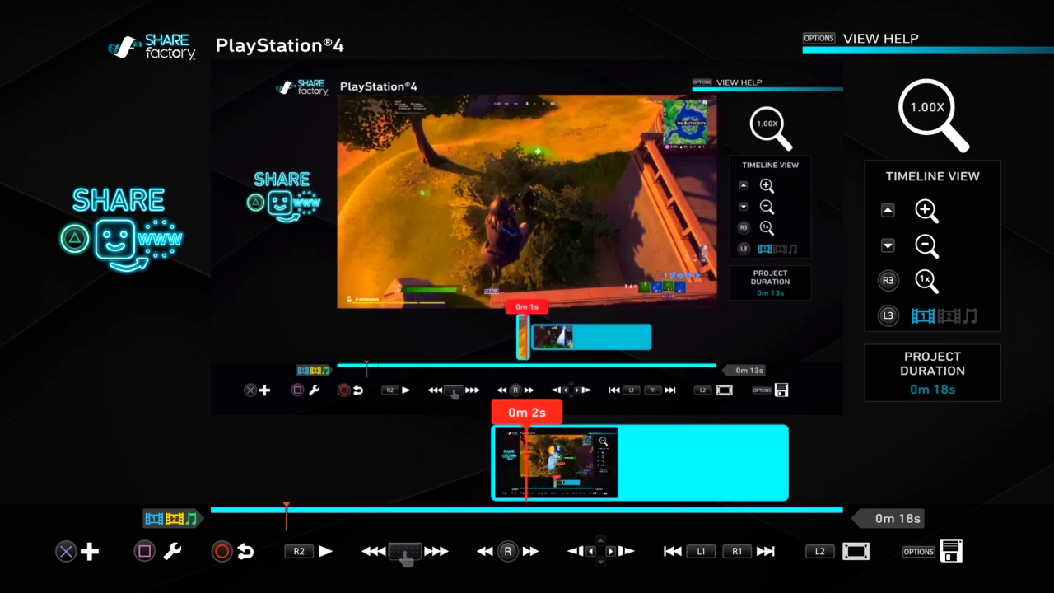
key("Right")
key("Left")
key("Right")
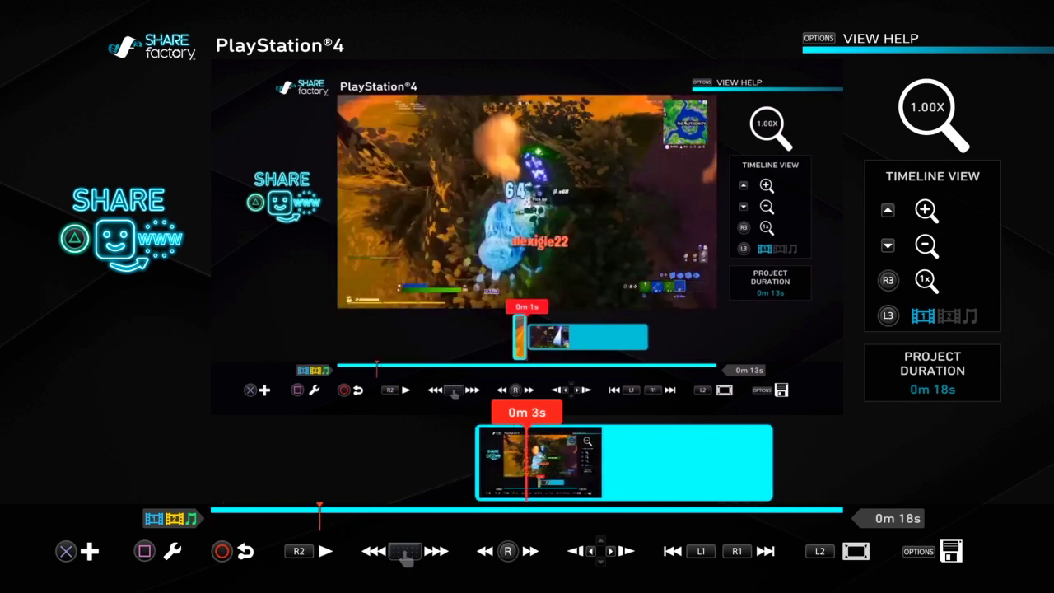
Step: Speed up the 18-second screen recording clip to 2x with Time Bender
key("Return")
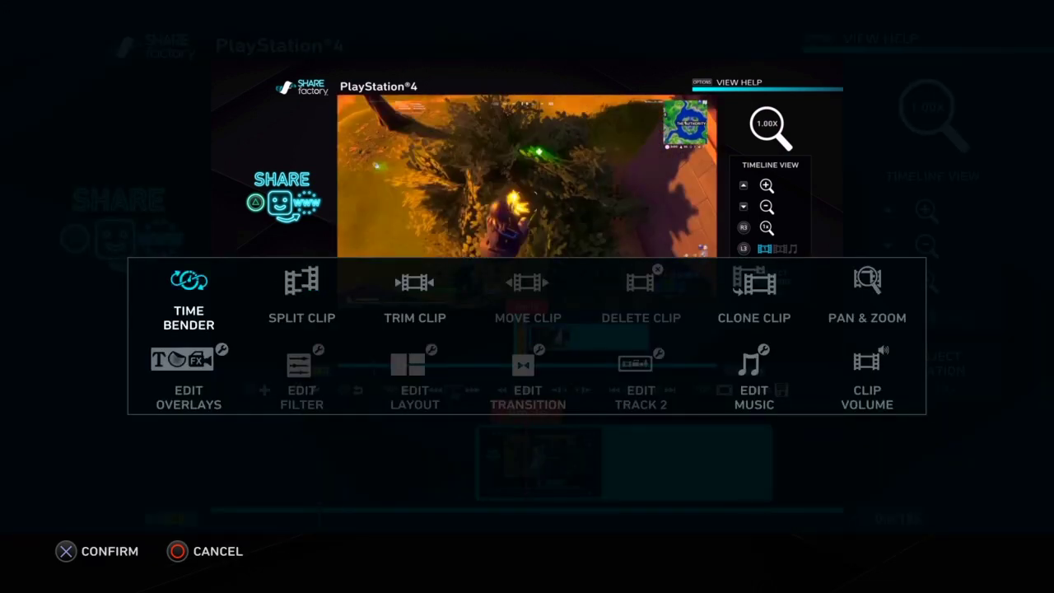
key("Return")
key("Right")
key("Return")
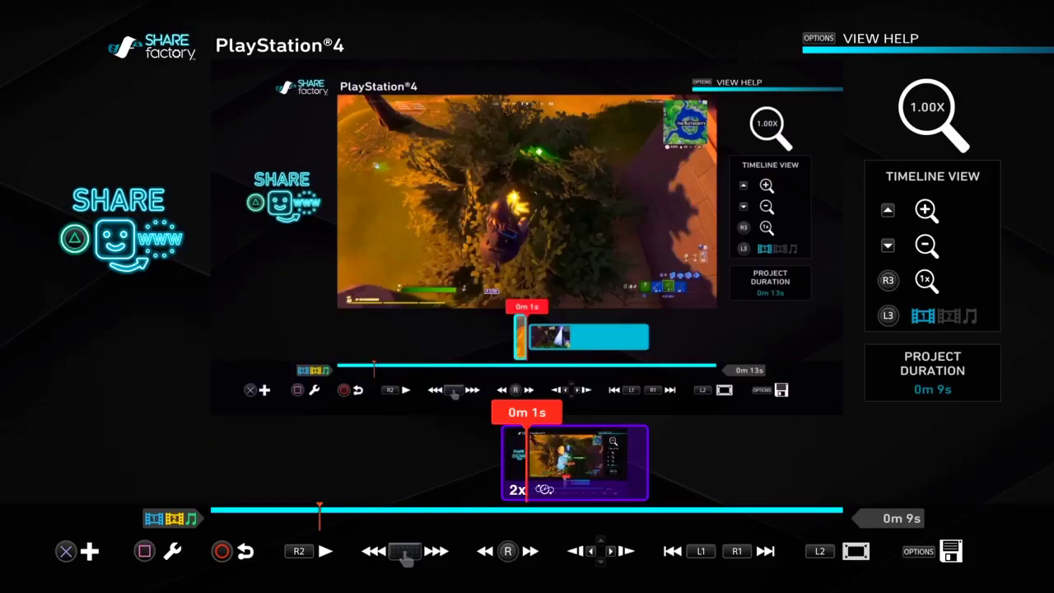
Step: Add the rendered 9-second version of the sped-up recording after the 2x clip on the timeline
key("Escape")
key("Right")
key("Return")
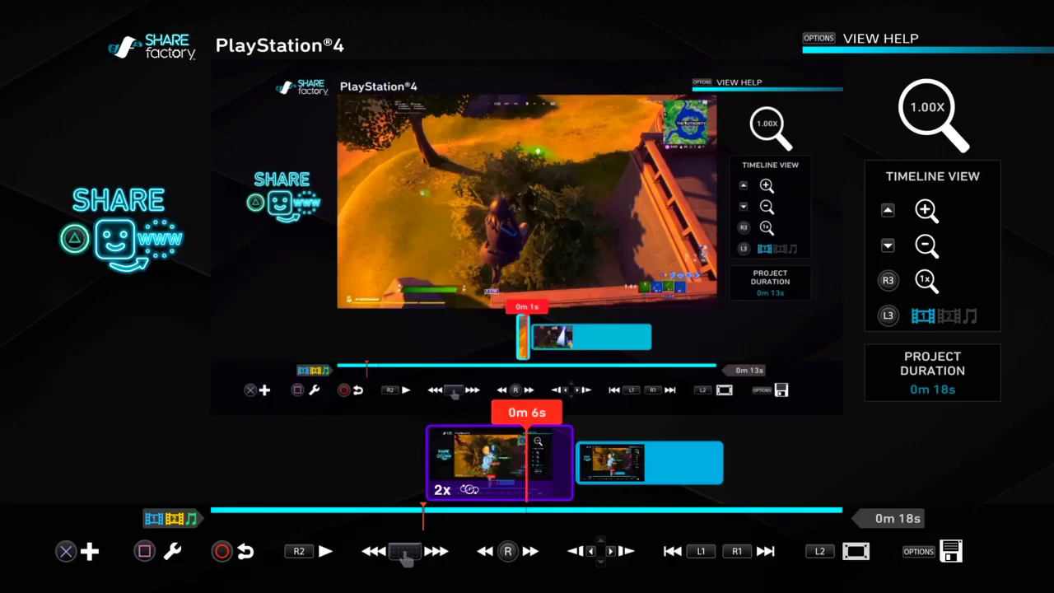
Step: Delete the 2x clip at the start of the timeline, keeping only the rendered 9-second clip
key("Right")
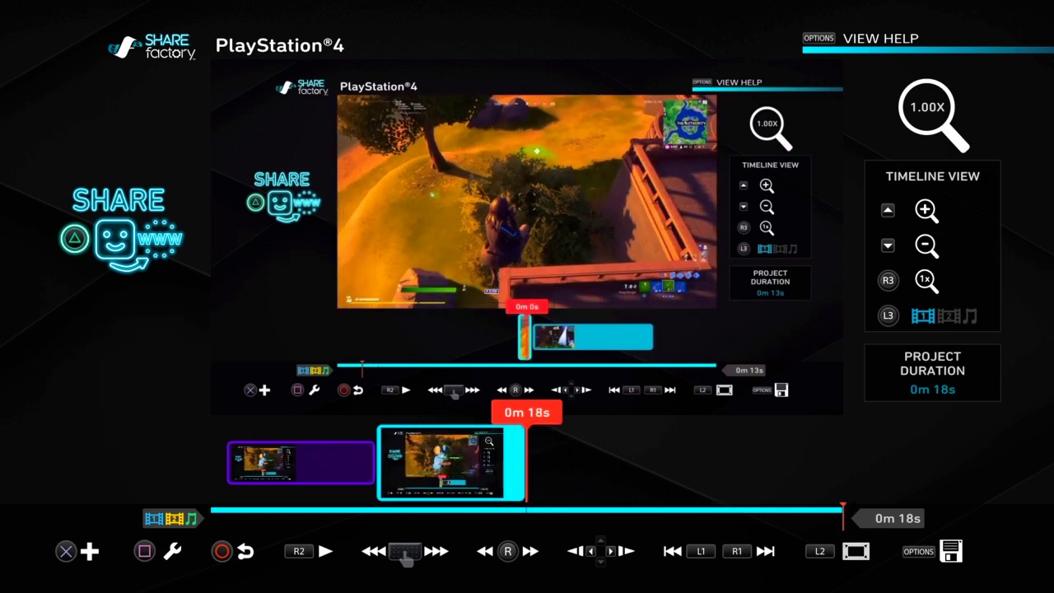
key("Left")
key("Right")
key("Left")
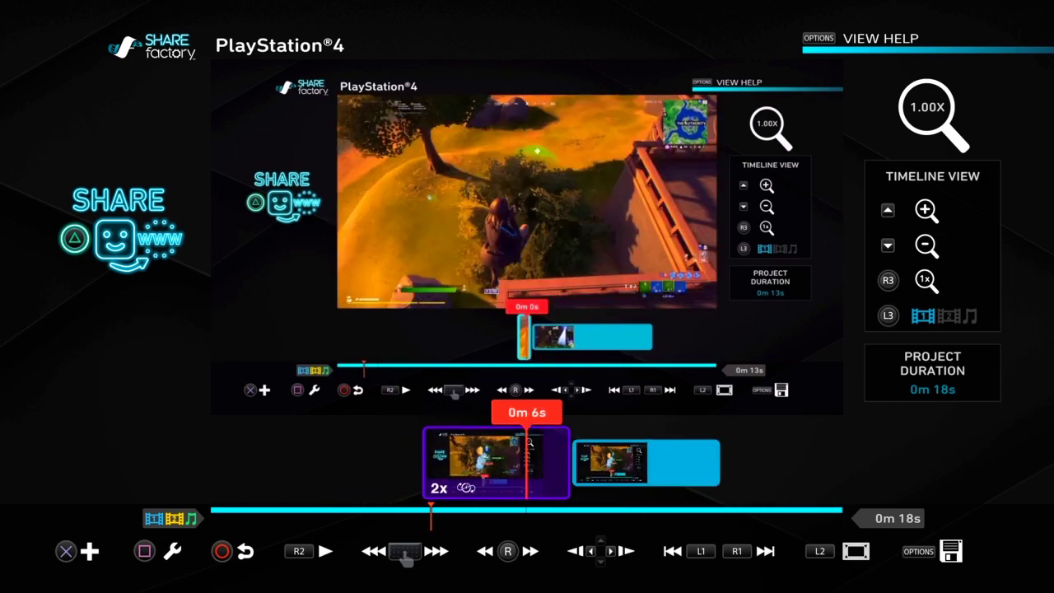
key("Return")
key("Right")
key("Right")
key("Right")
key("Return")
key("Left")
key("Return")
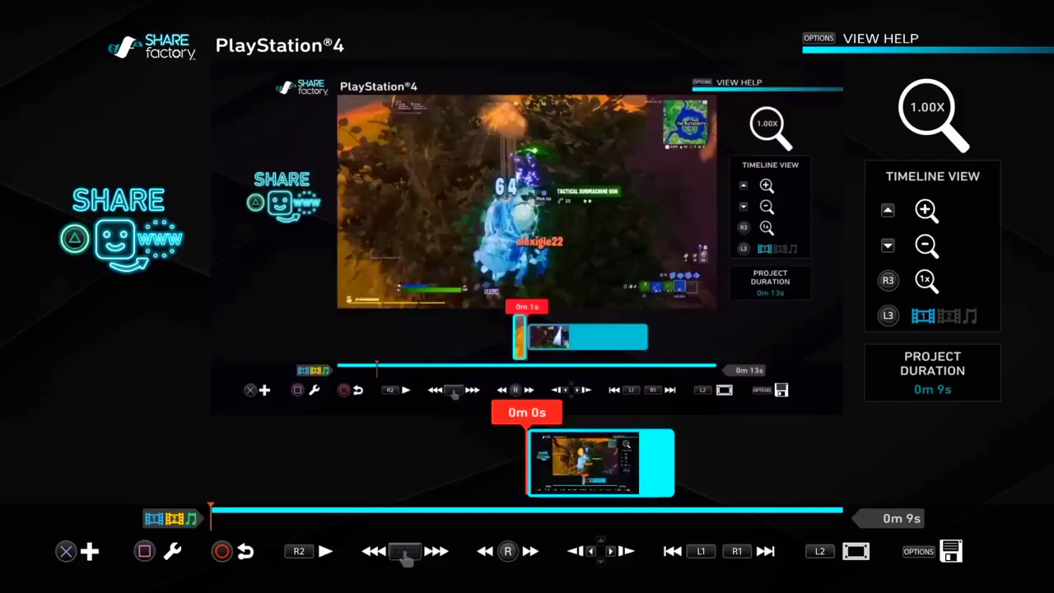
Step: Speed up the 9-second clip to 2x and replace it with its rendered 4-second version
key("Right")
key("Left")
key("Return")
key("Left")
key("Right")
key("Return")
key("Right")
key("Return")
key("Return")
key("Escape")
Step: Speed up the 4-second clip to 2x with Time Bender, and apply 2x again to its rendered 2-second version
key("Return")
key("Left")
key("Right")
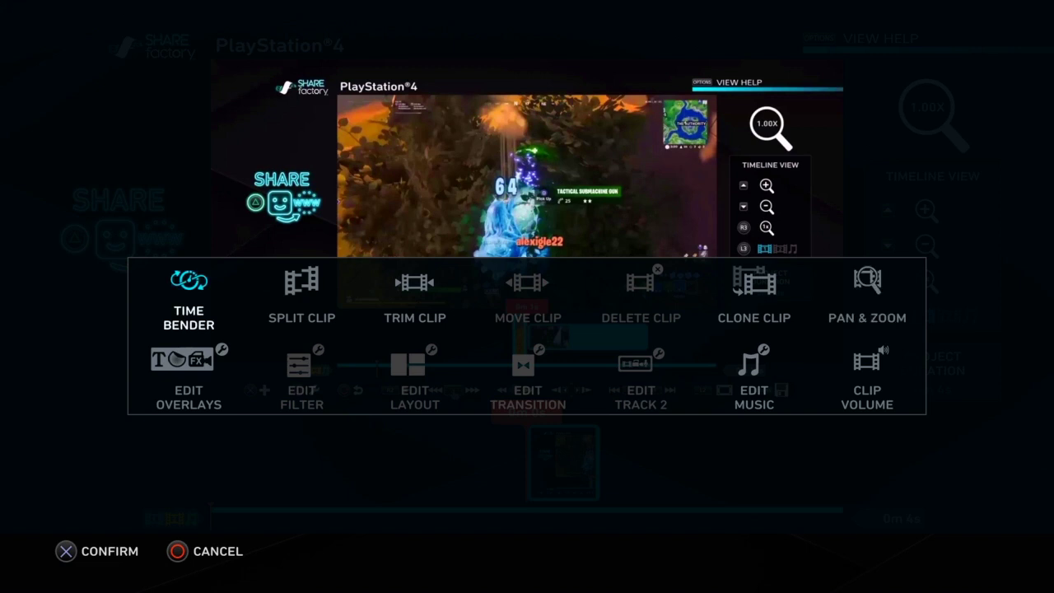
key("Return")
key("Right")
key("Return")
key("Right")
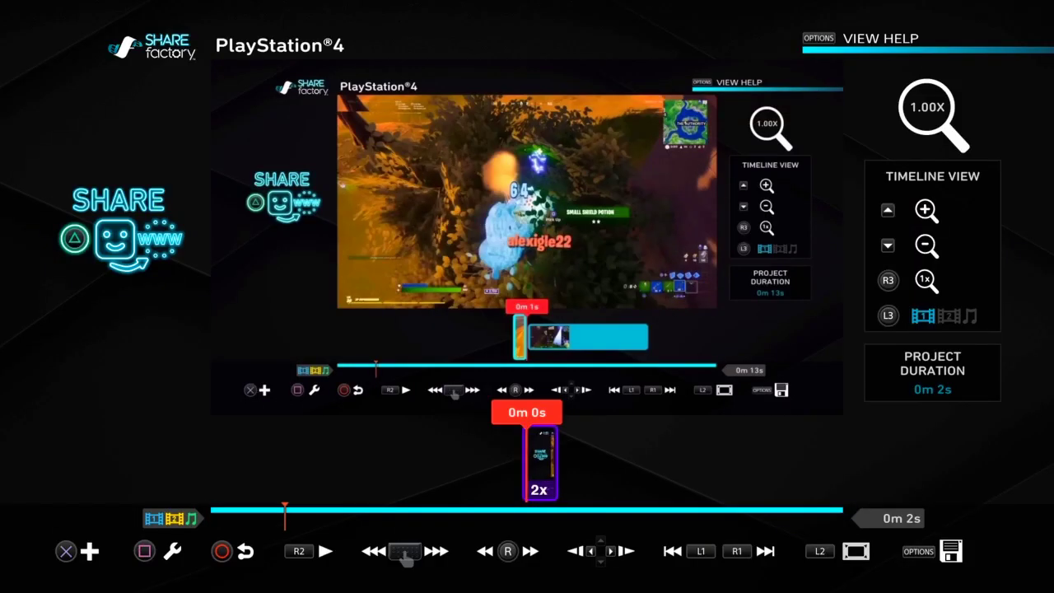
key("Left")
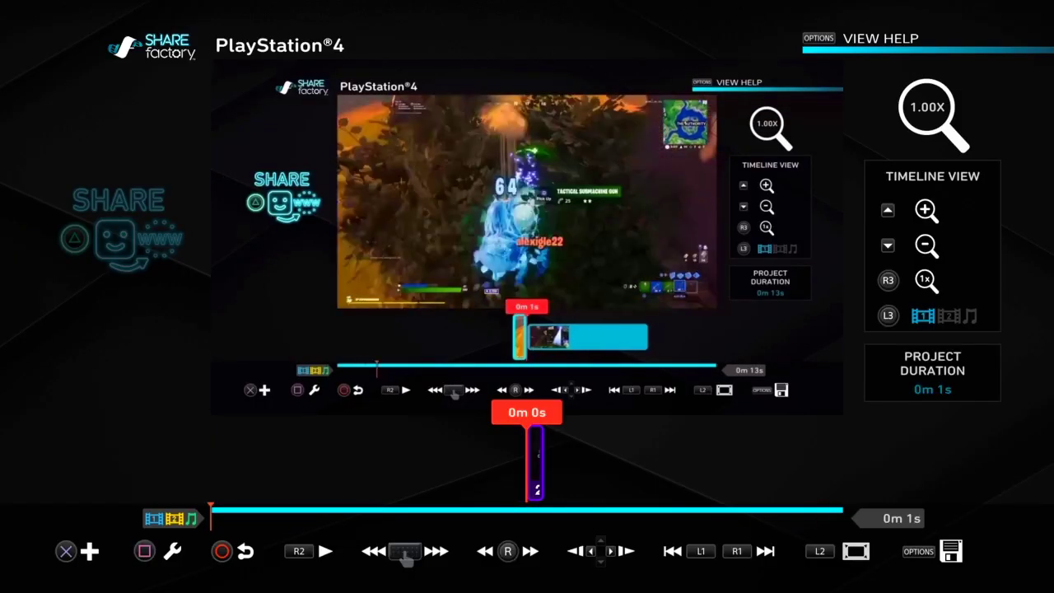
Step: Insert the red Solid Colour screenshot at the start of the timeline, before the sped-up clip
key("Escape")
key("Escape")
key("Return")
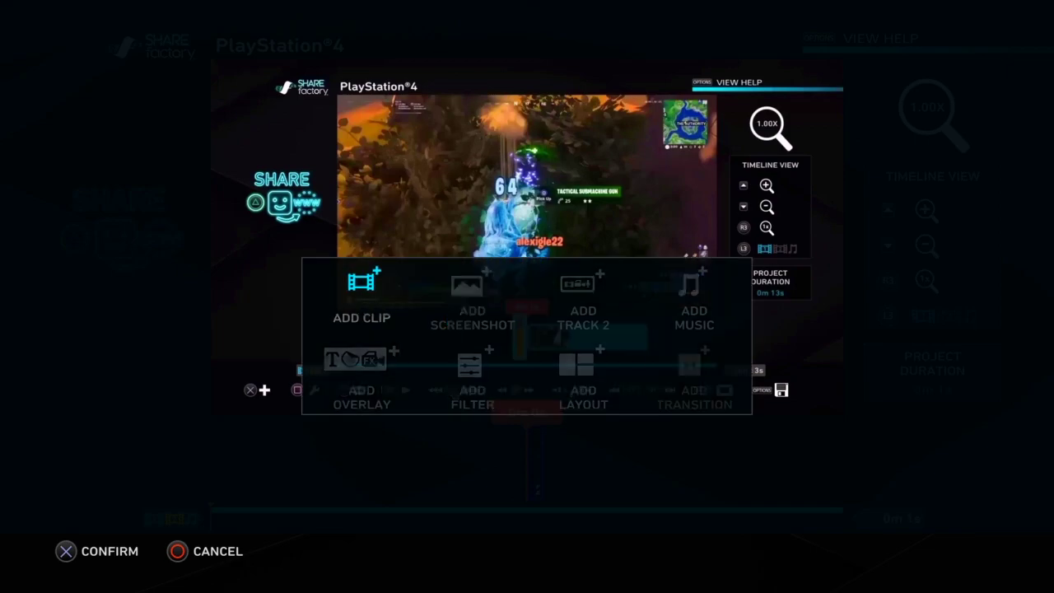
key("Right")
key("Return")
key("Right")
key("Right")
key("Return")
key("space")
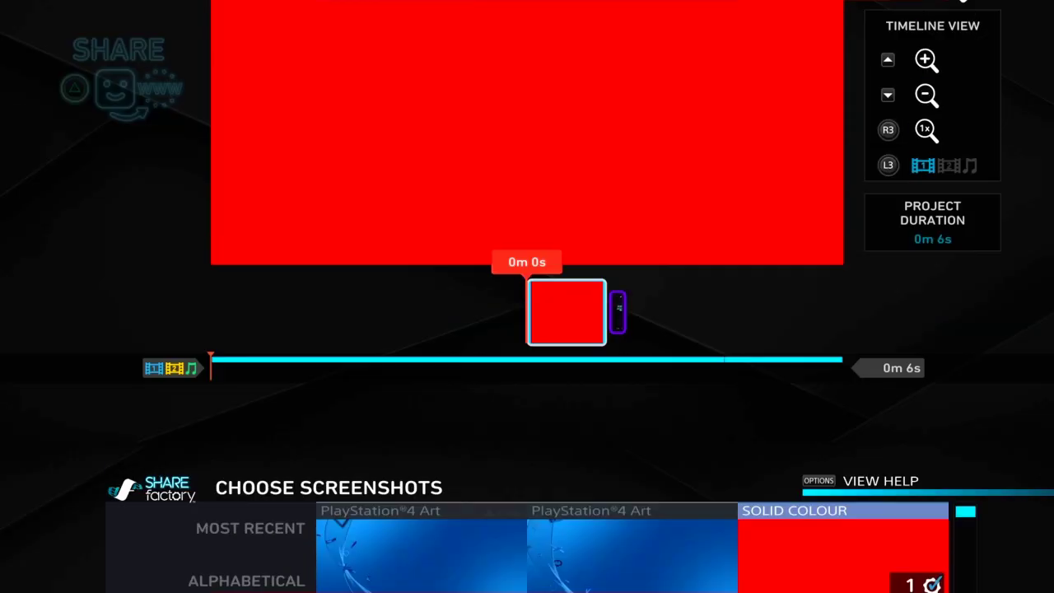
Step: Leave the 6-second project and reopen the 13-second project with the split gameplay clip
key("Right")
key("Left")
key("Escape")
key("Return")
key("Return")
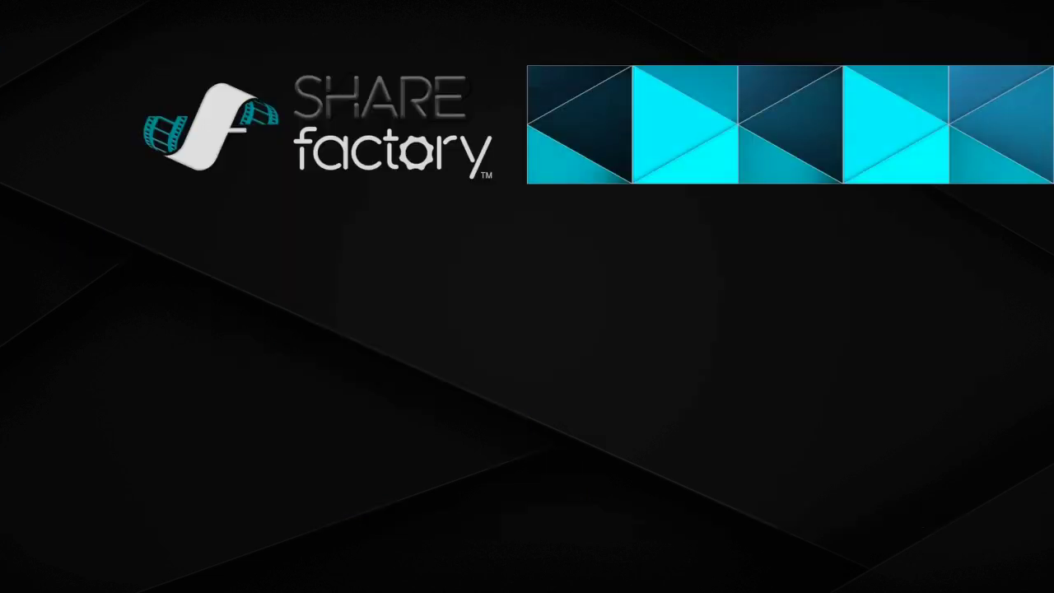
key("Right")
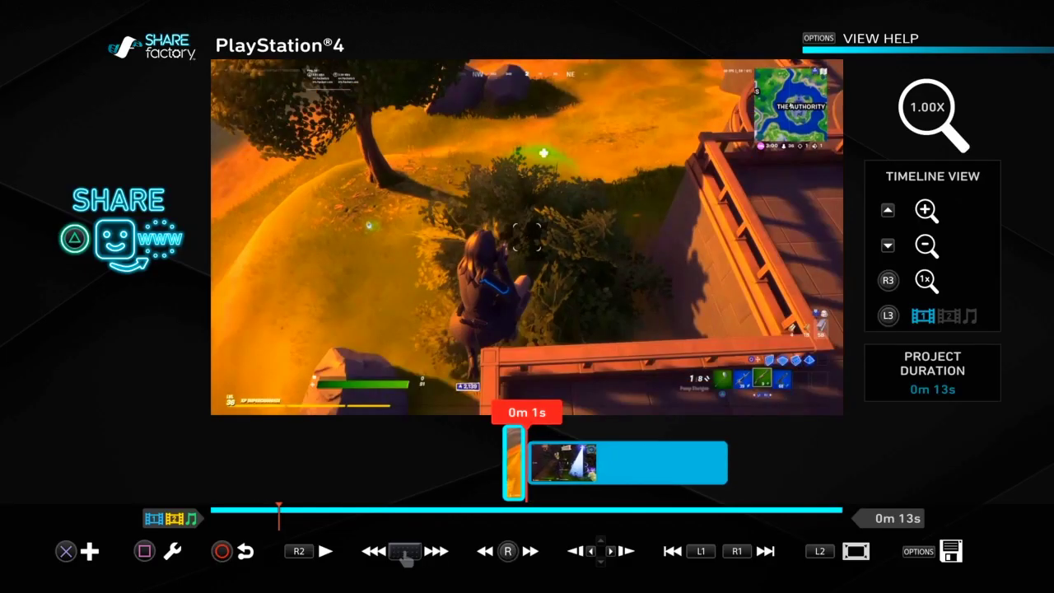
Step: Insert the rendered 6-second clip that begins with the red screen at the split between the two gameplay clips
key("Return")
key("Left")
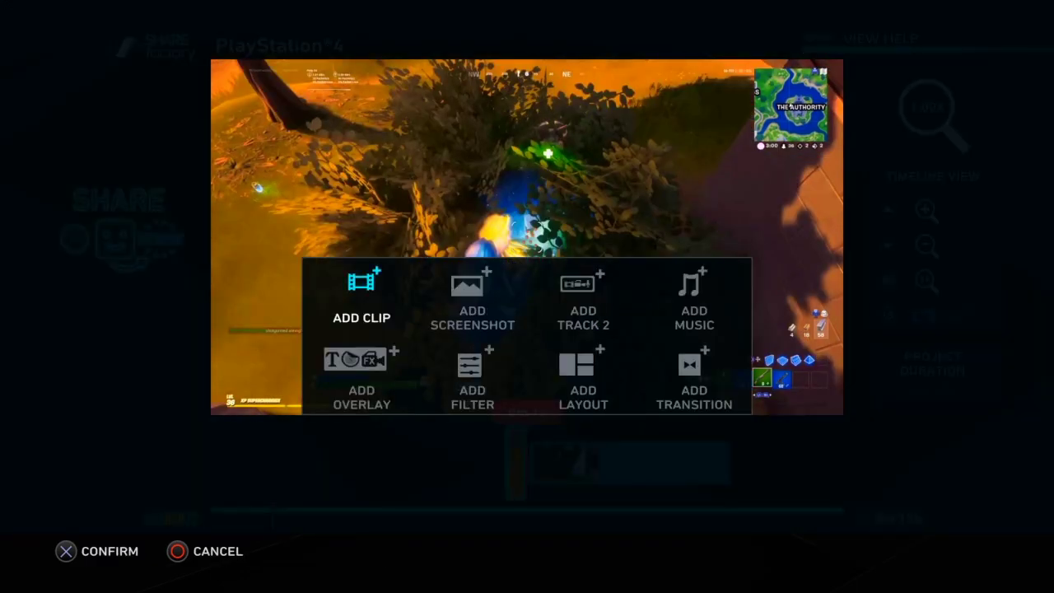
key("Return")
key("Down")
key("Down")
key("Down")
key("Down")
key("Down")
key("Down")
key("Down")
key("Down")
key("Down")
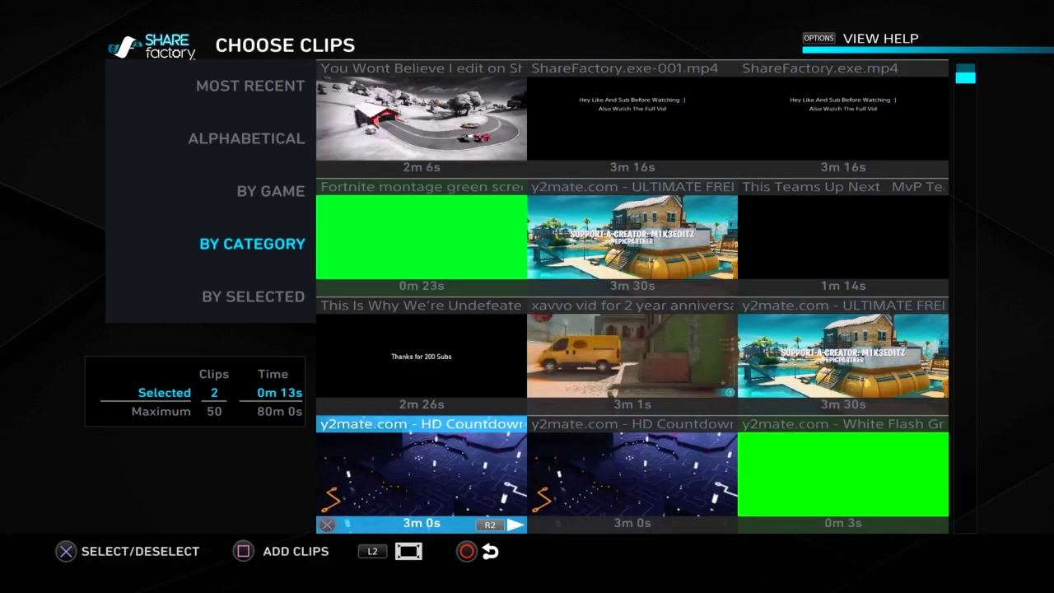
key("Return")
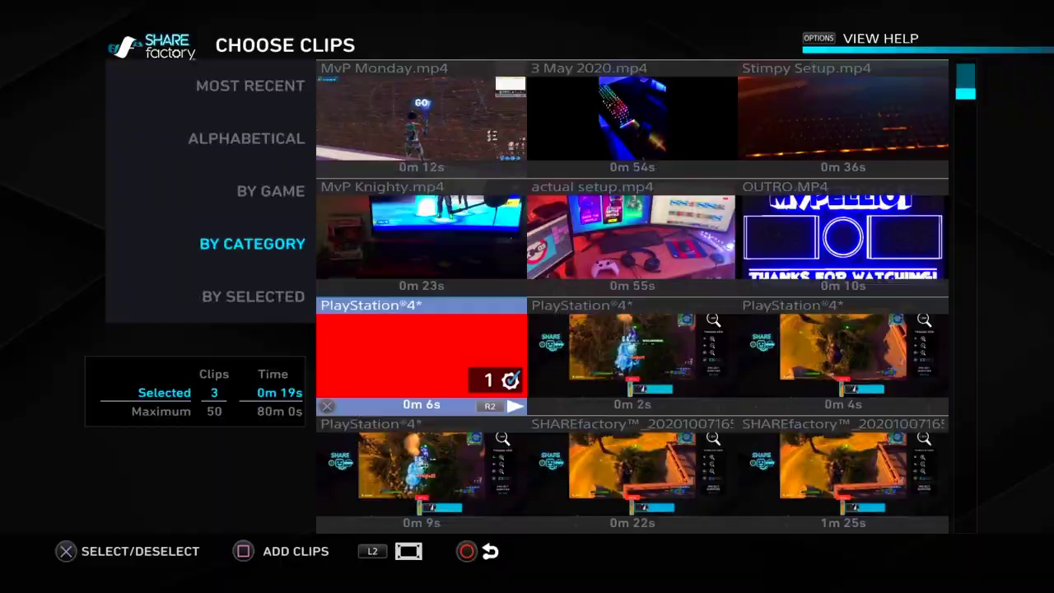
key("Return")
Step: Trim the start of the inserted 6-second clip past the red screen, keeping only about the last second of rewinding footage
key("Right")
key("Return")
key("Right")
key("Right")
key("Return")
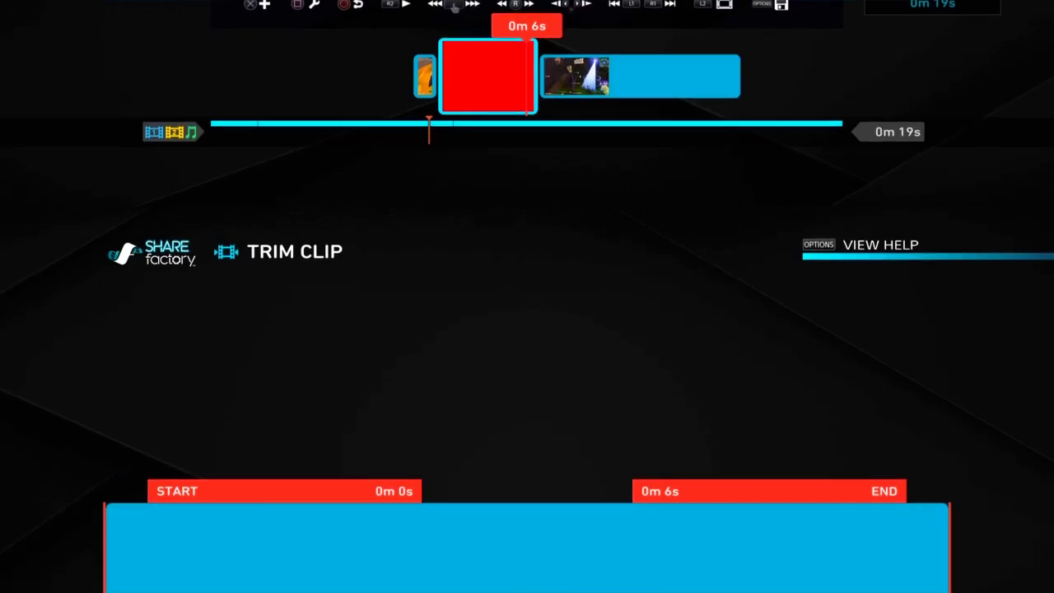
key("Right")
key("Right")
key("Right")
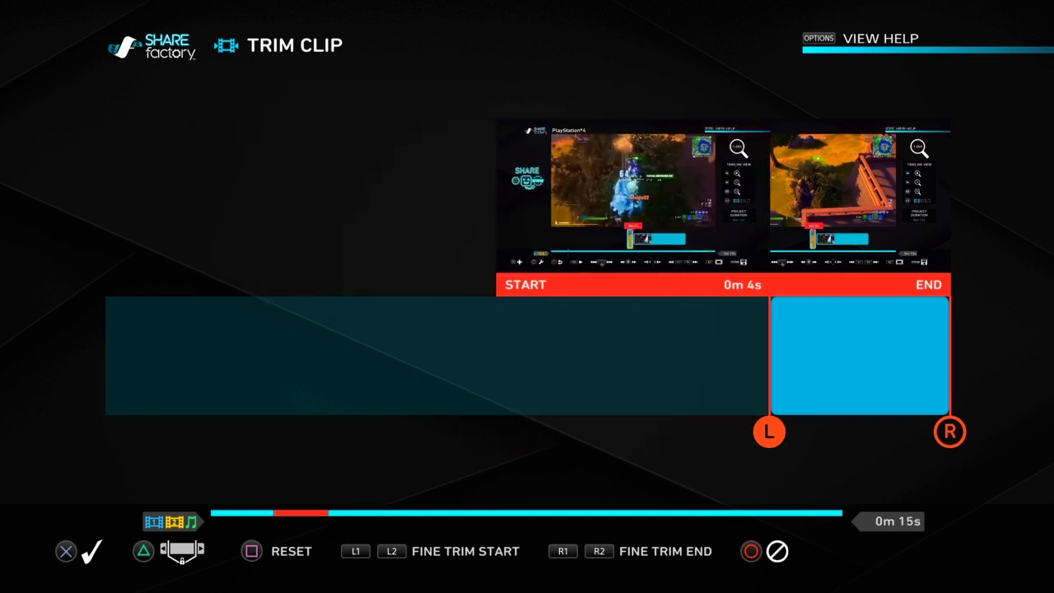
key("Left")
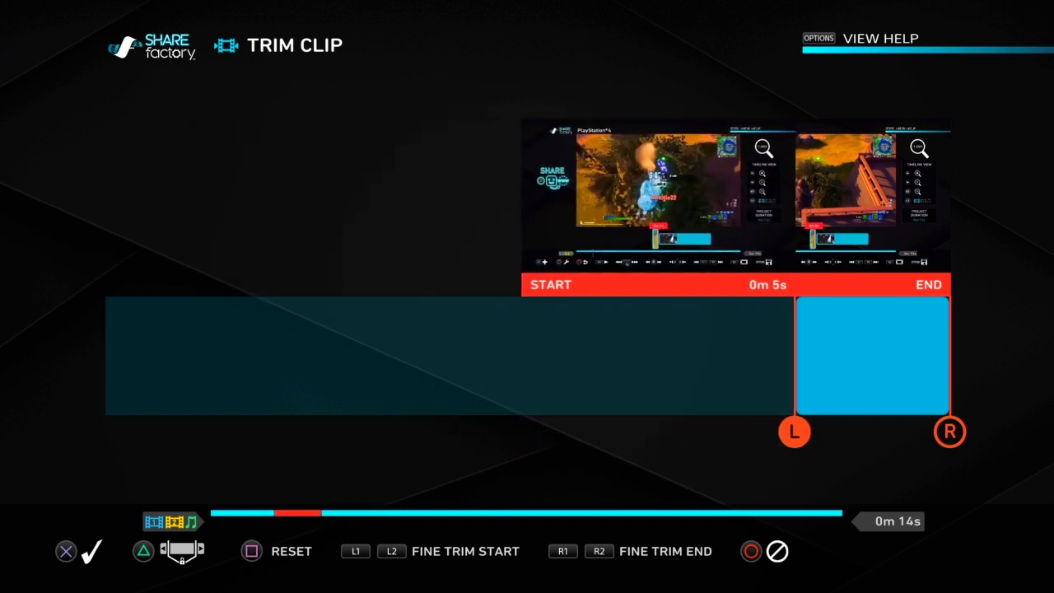
key("Left")
key("Right")
key("Return")
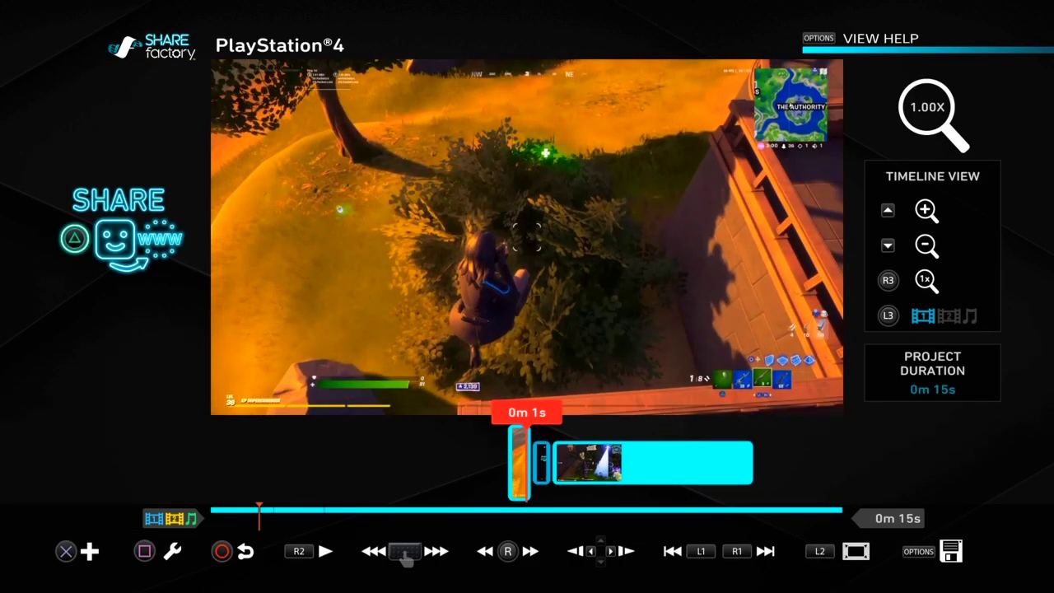
Step: Try to zoom the trimmed rewind clip to about 168% and pan it so the recorded gameplay preview fills the frame
key("space")
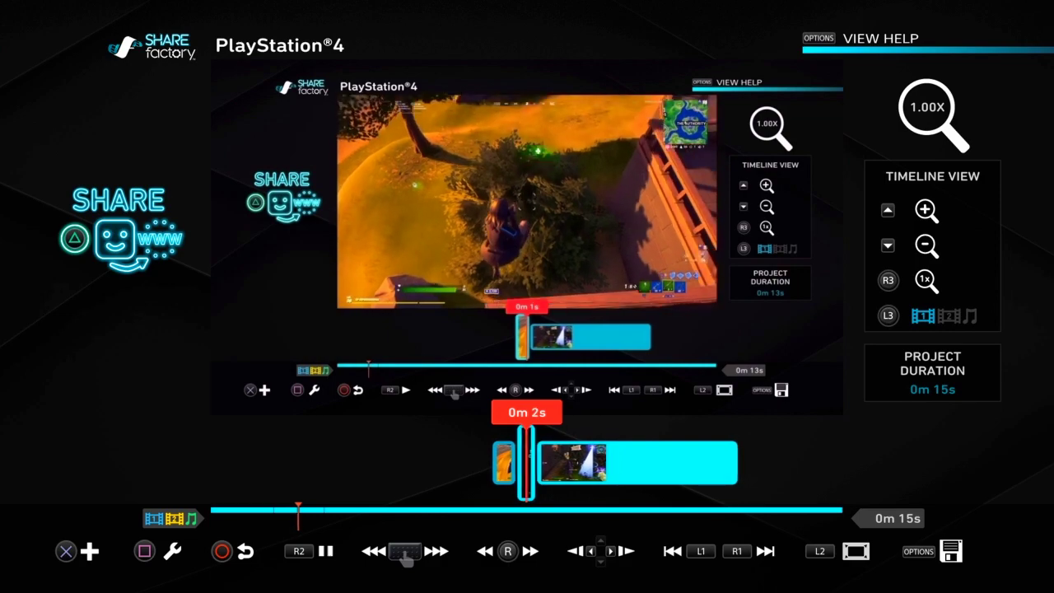
key("Left")
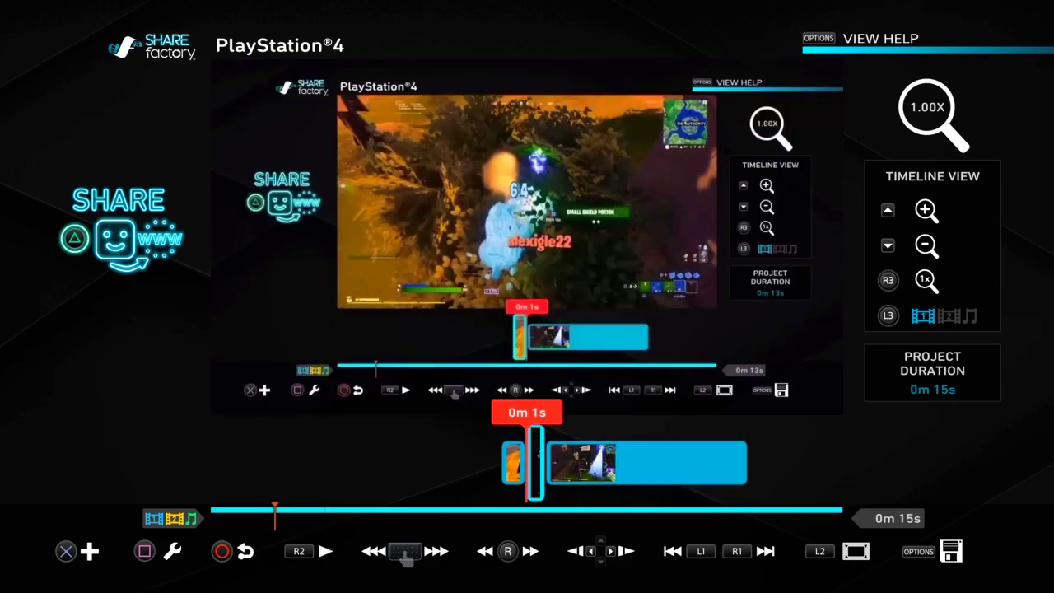
key("Menu")
key("Right")
key("Right")
key("Right")
key("Right")
key("Down")
key("Left")
key("Up")
key("Right")
key("Return")
key("Right")
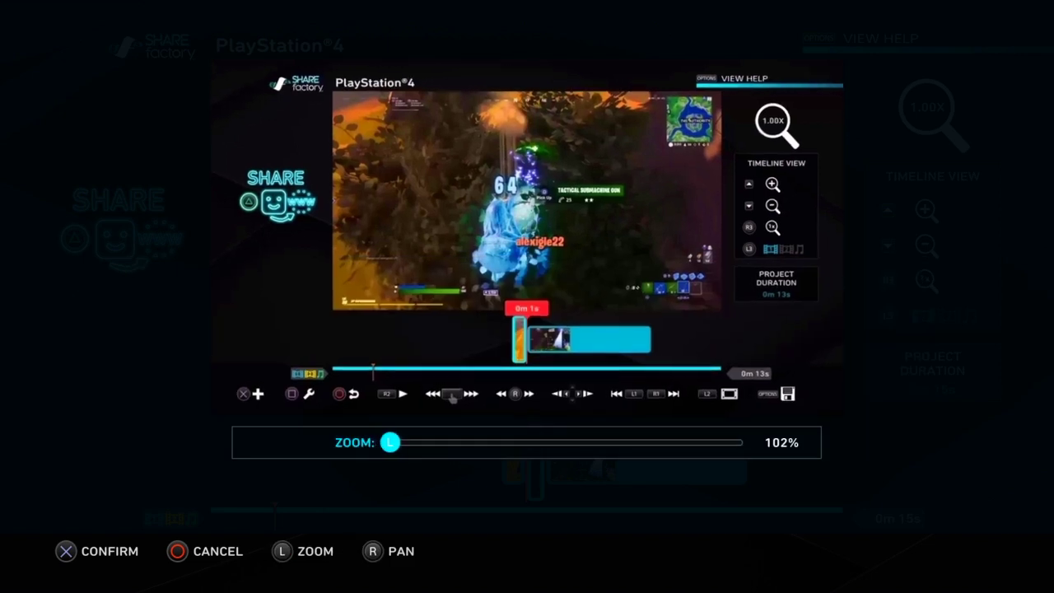
key("Right")
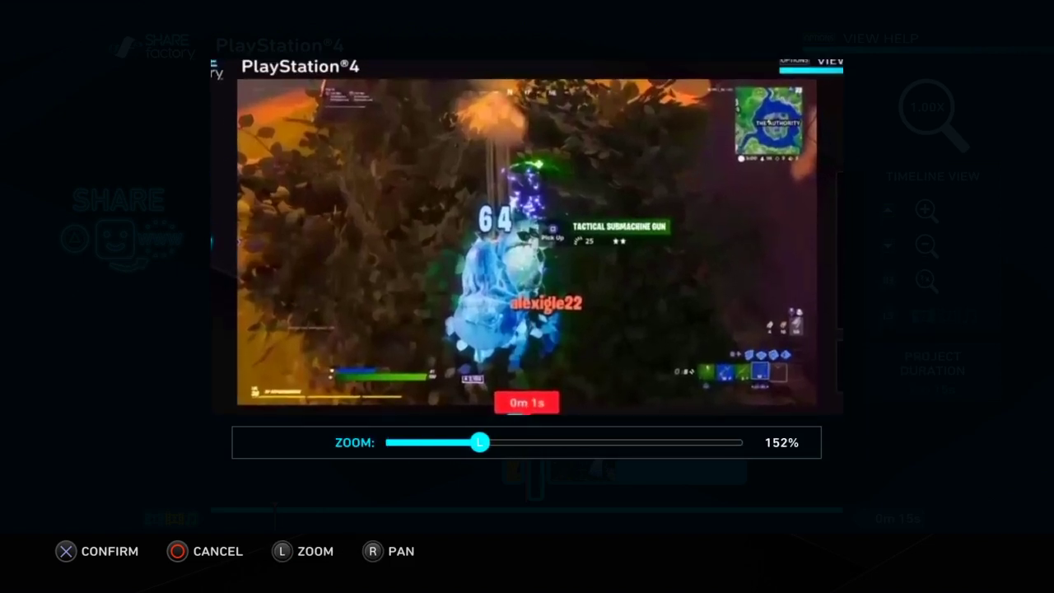
key("Right")
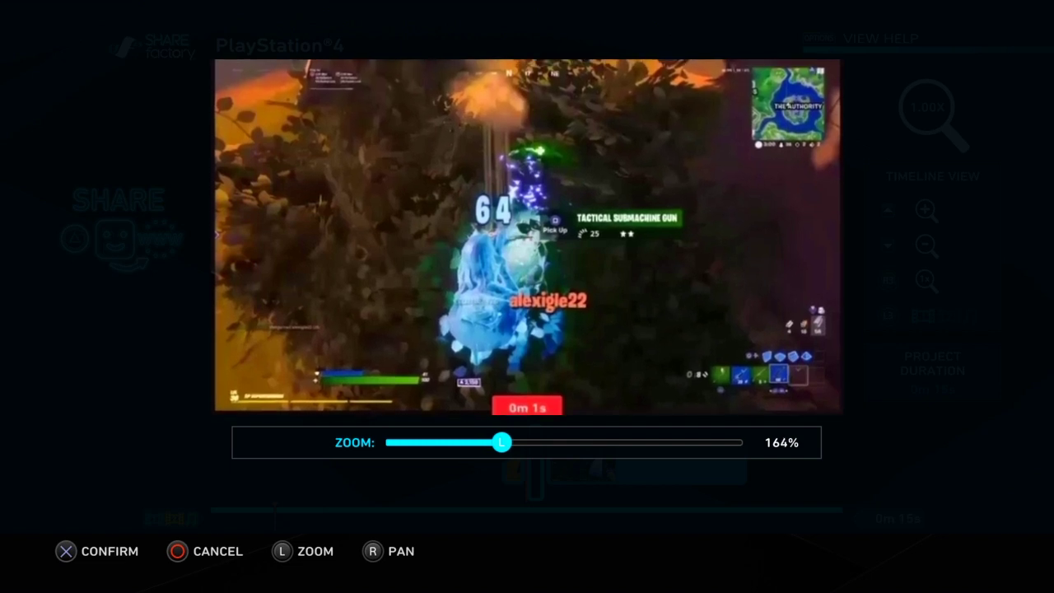
key("Down")
key("Up")
key("Right")
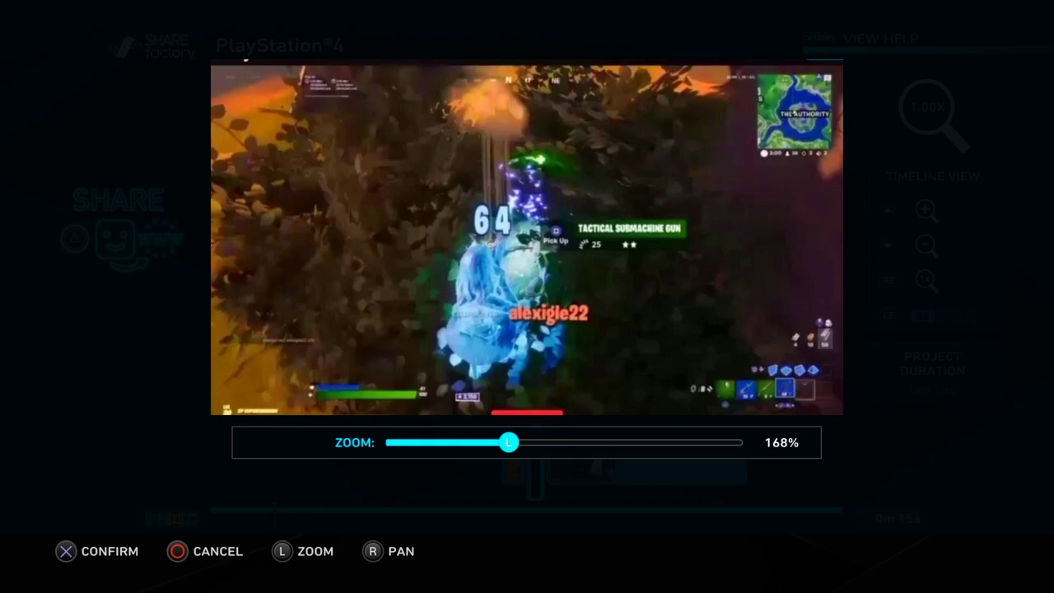
key("Left")
key("Return")
key("Left")
key("Right")
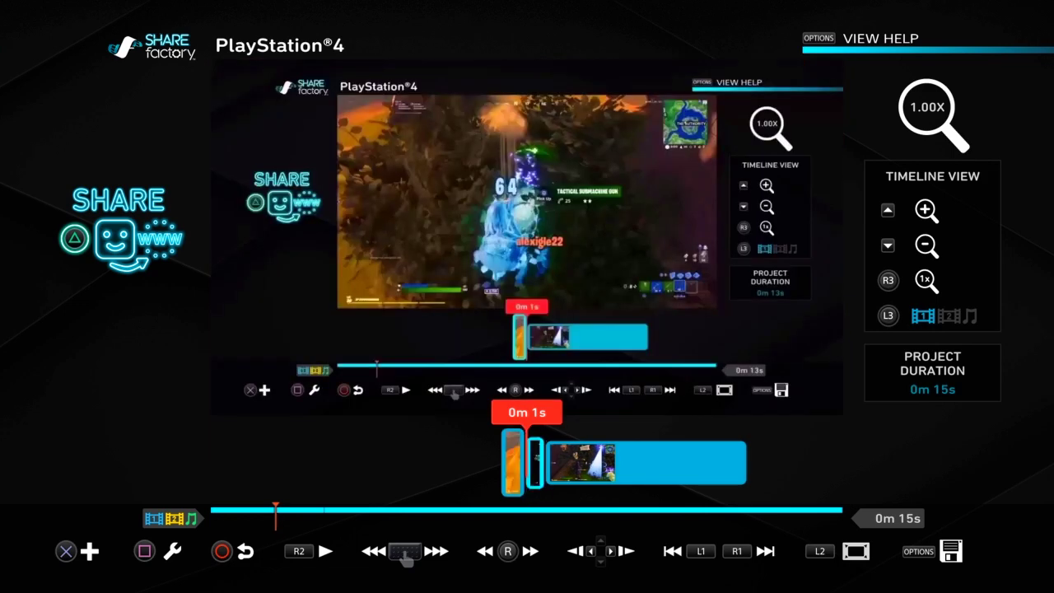
Step: Zoom the trimmed rewind clip to 172% and pan it so the recorded gameplay preview fills the whole frame
key("s")
key("Return")
key("Right")
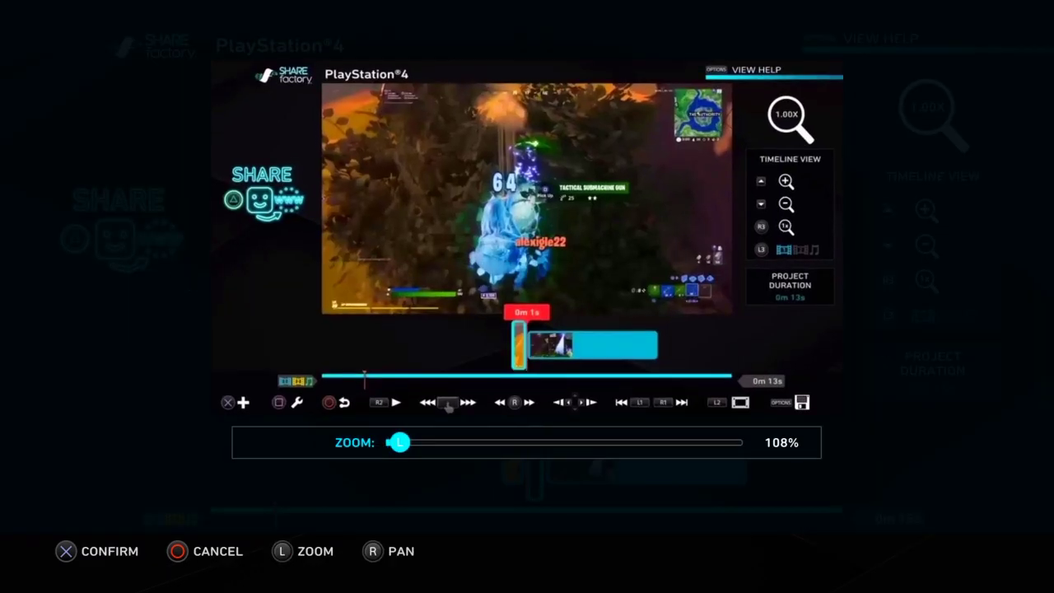
key("Right")
key("Left")
key("Right")
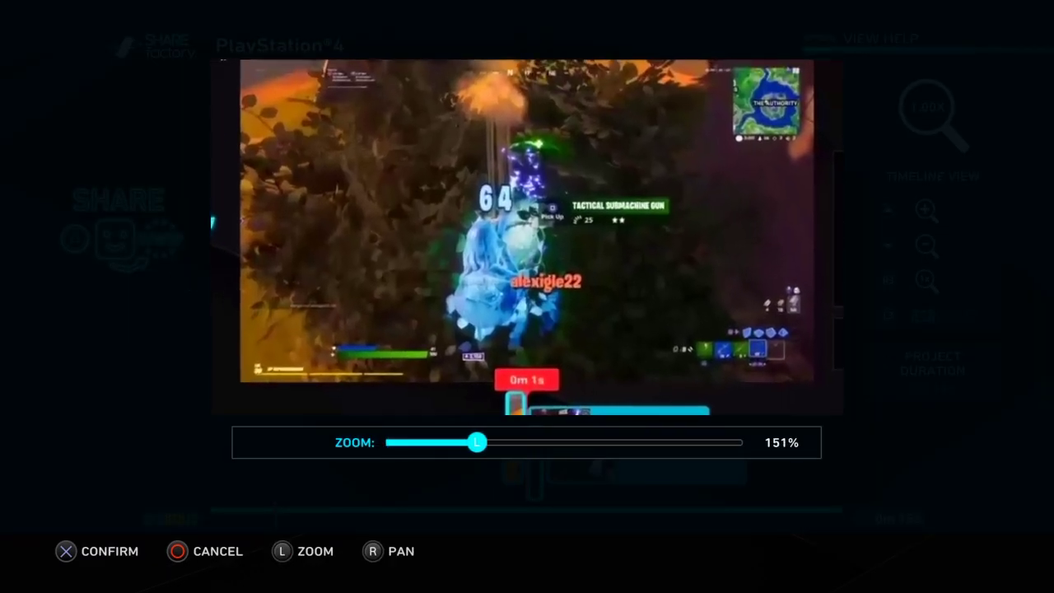
key("Right")
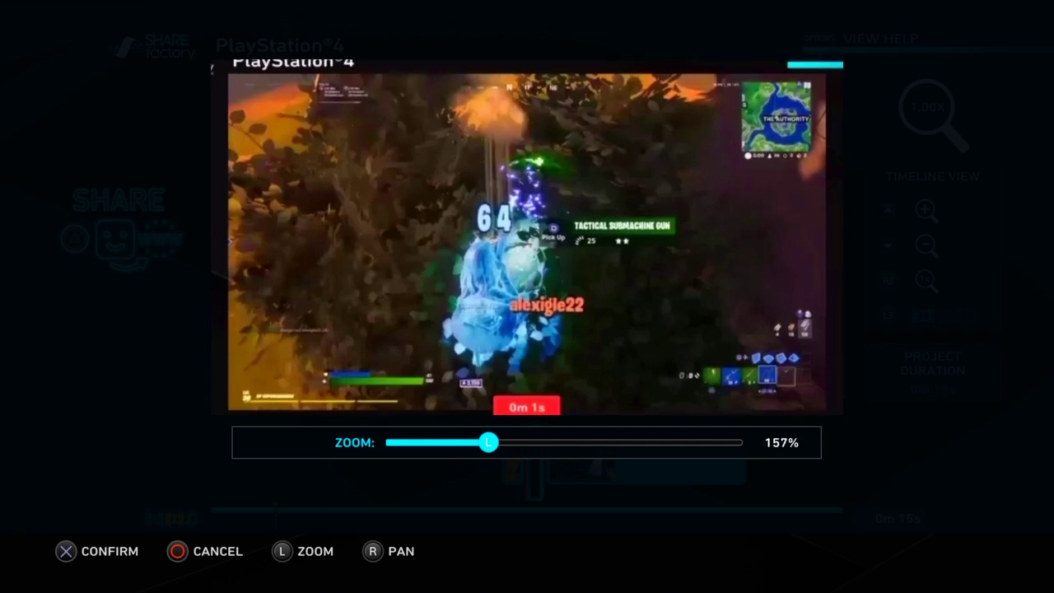
key("Up")
key("Down")
key("Right")
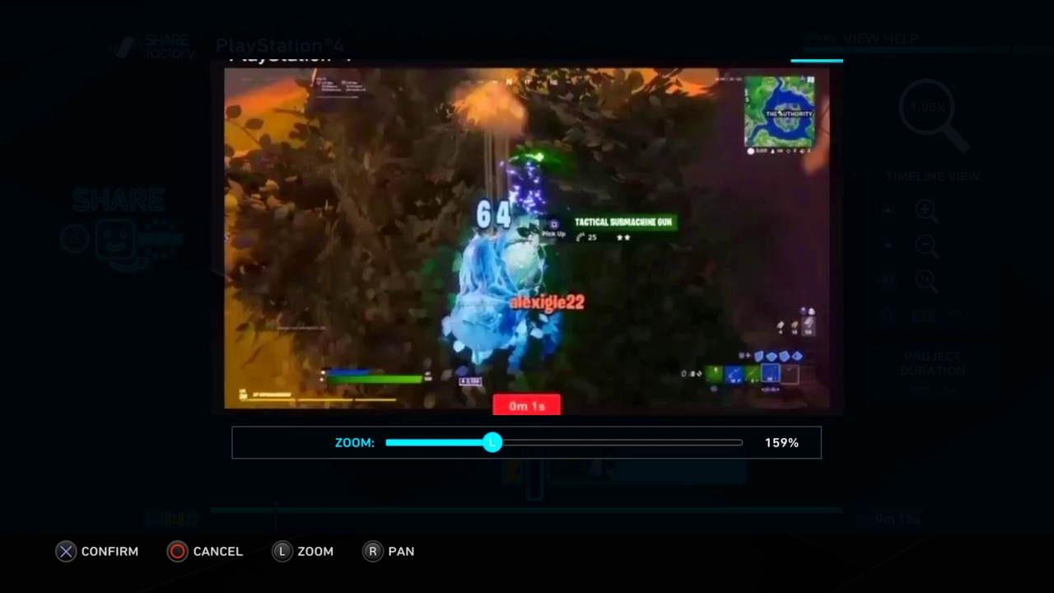
key("Right")
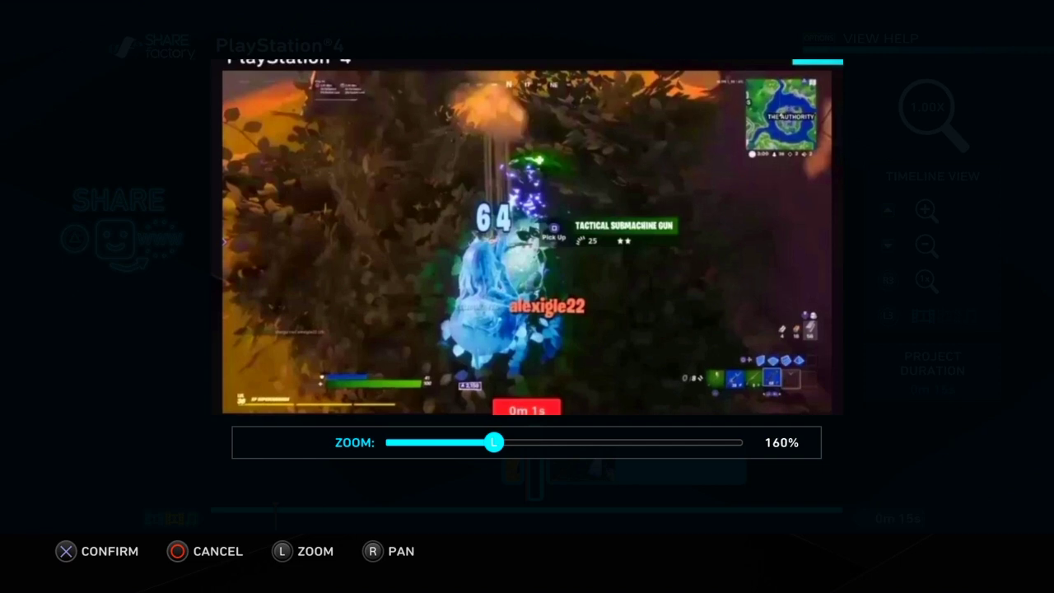
key("Down")
key("Right")
key("Right")
key("Right")
key("Right")
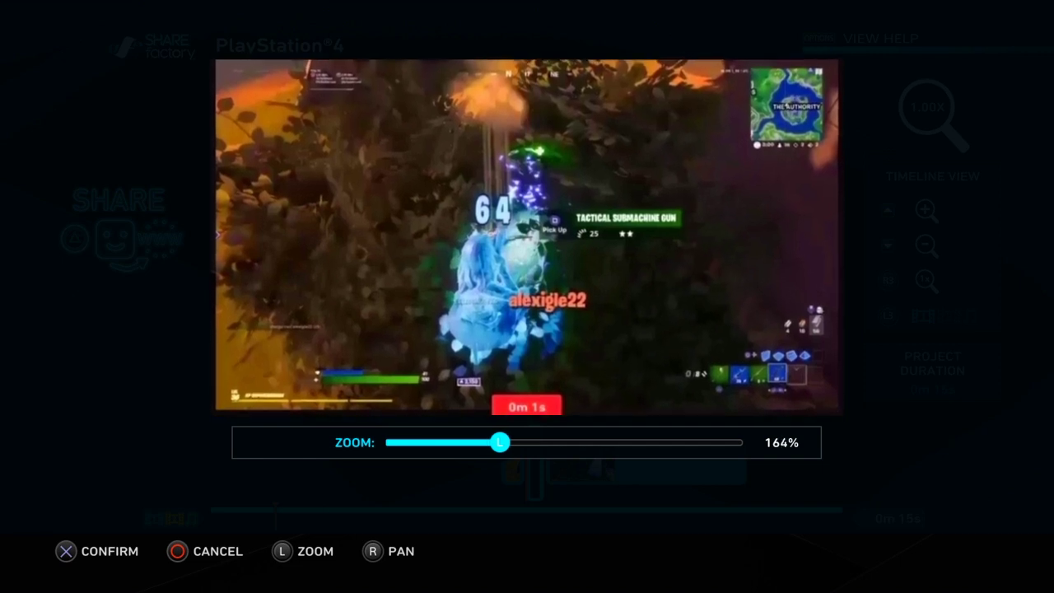
key("Right")
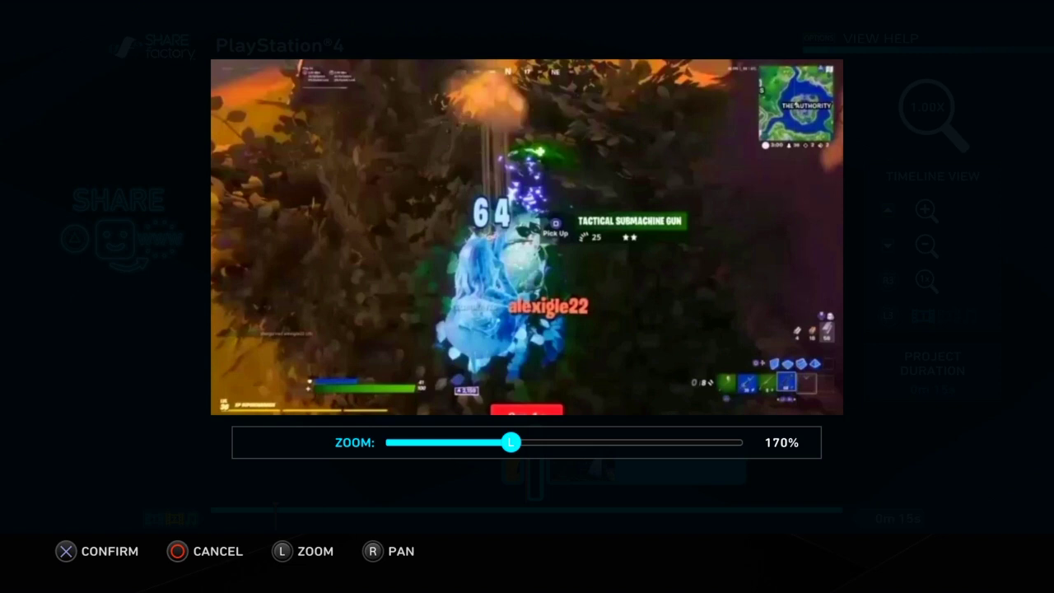
key("Right")
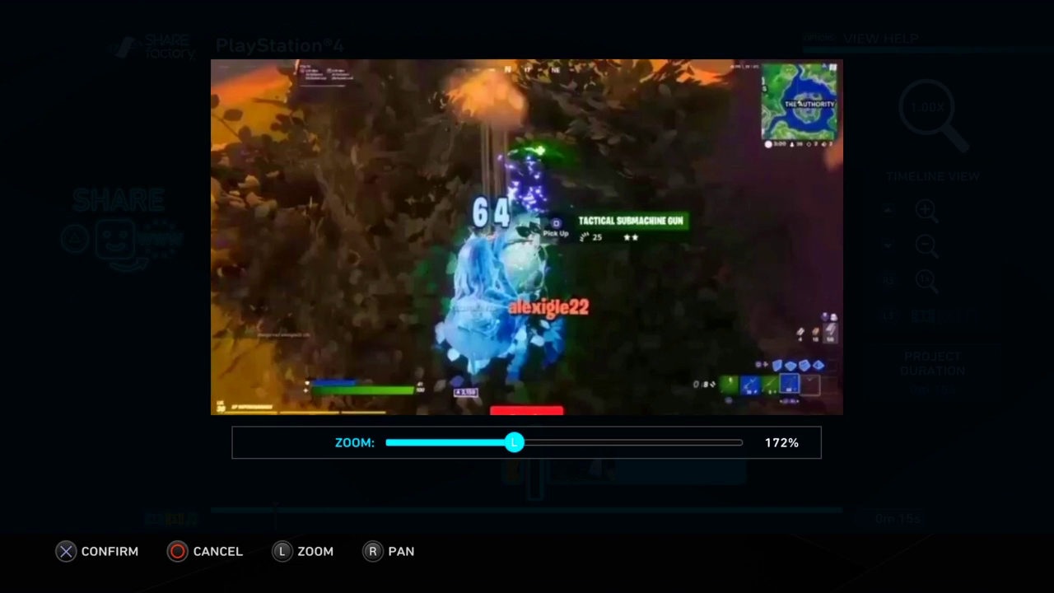
key("Return")
Step: Play the timeline from the first clip through the rewind section and scrub over the zoomed clip to check its framing and reversed motion
key("Left")
key("Left")
key("Left")
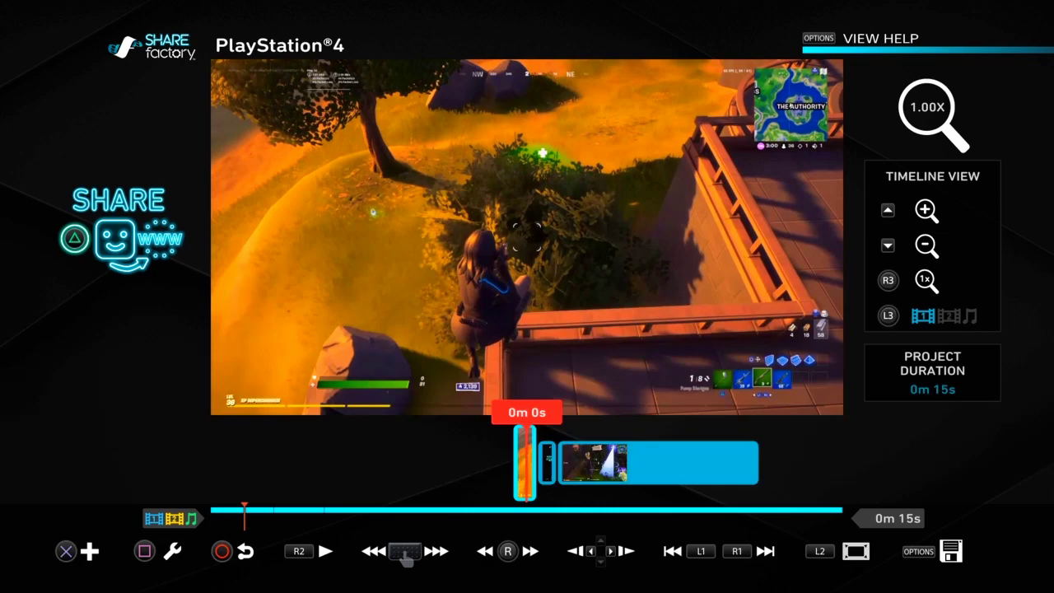
key("space")
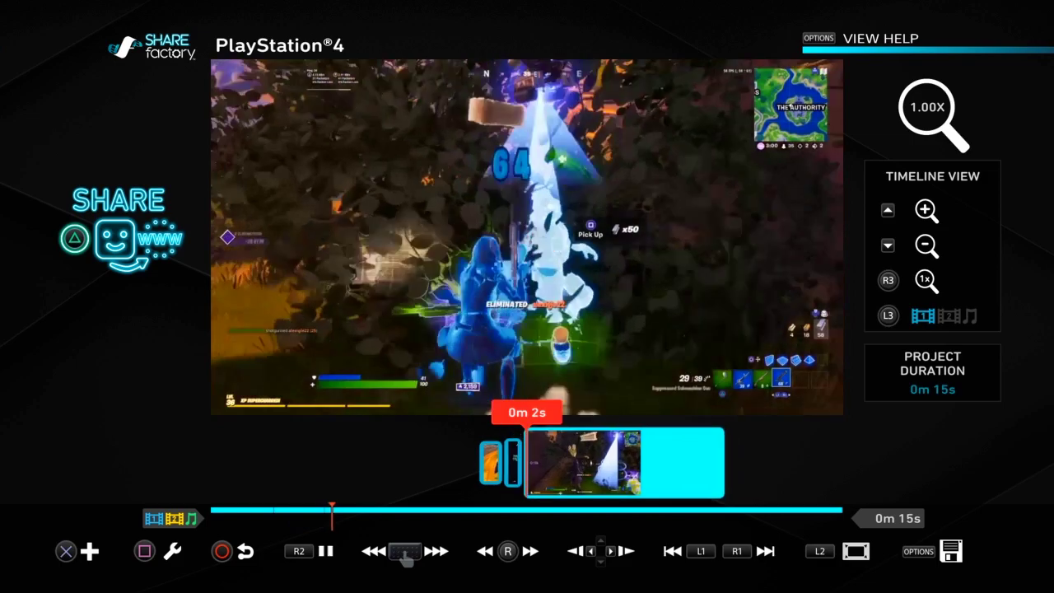
key("space")
key("Left")
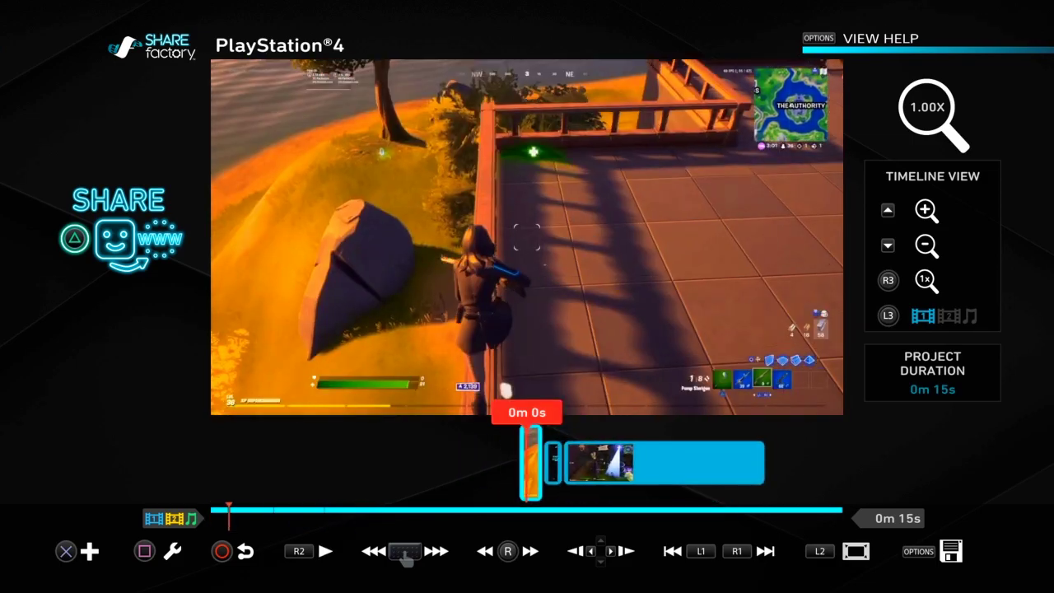
key("Right")
key("Right")
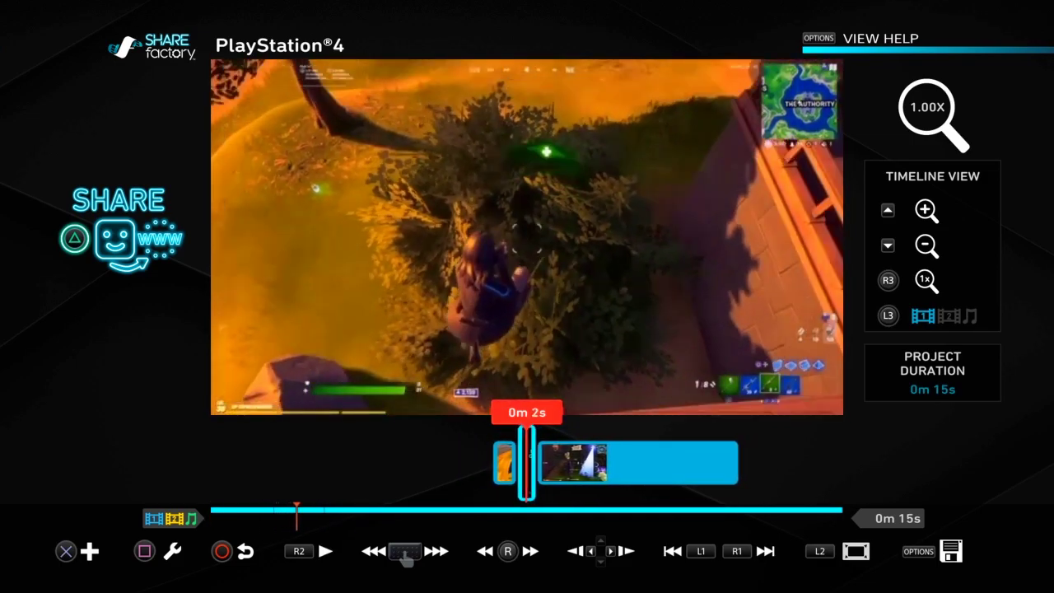
key("Left")
key("Right")
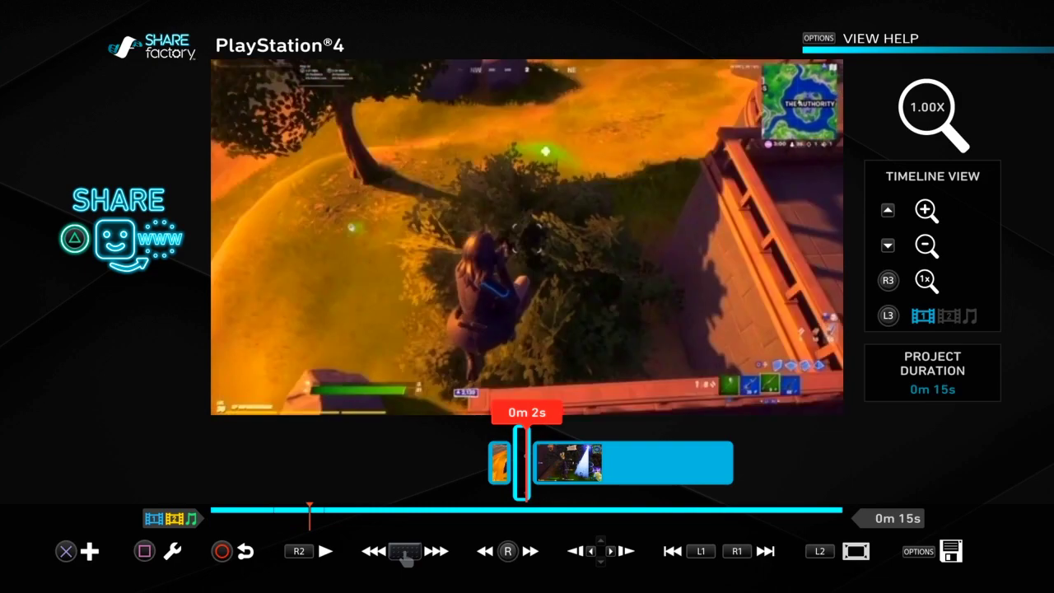
key("Right")
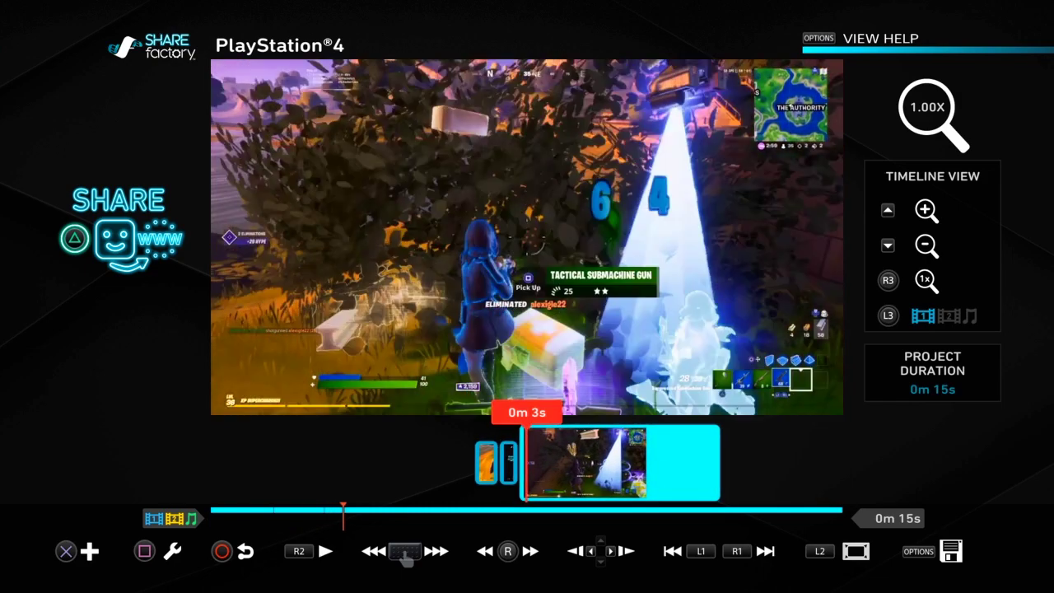
key("Left")
key("Right")
key("Right")
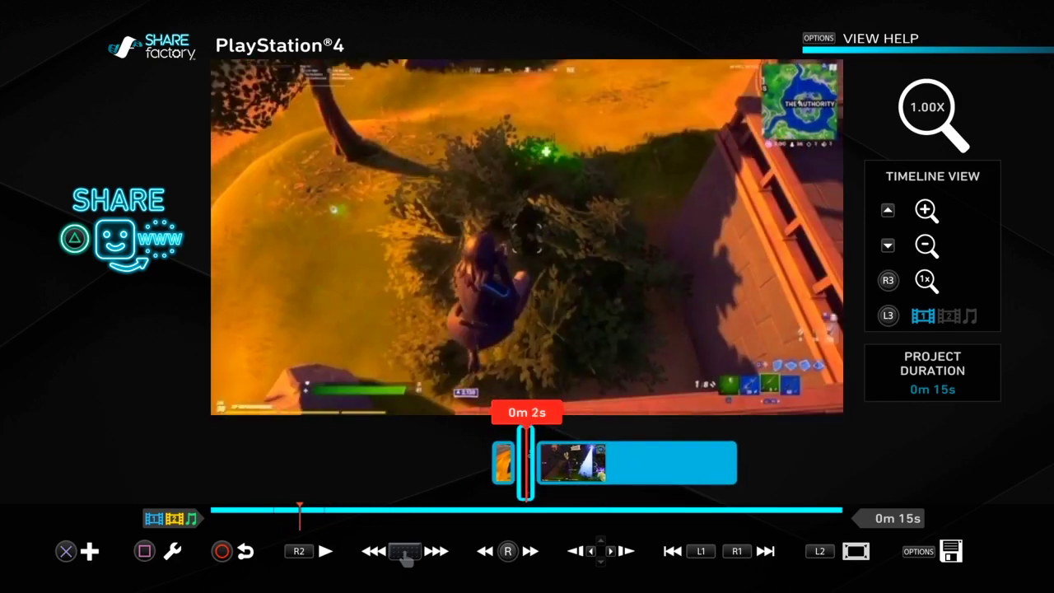
key("Right")
key("Right")
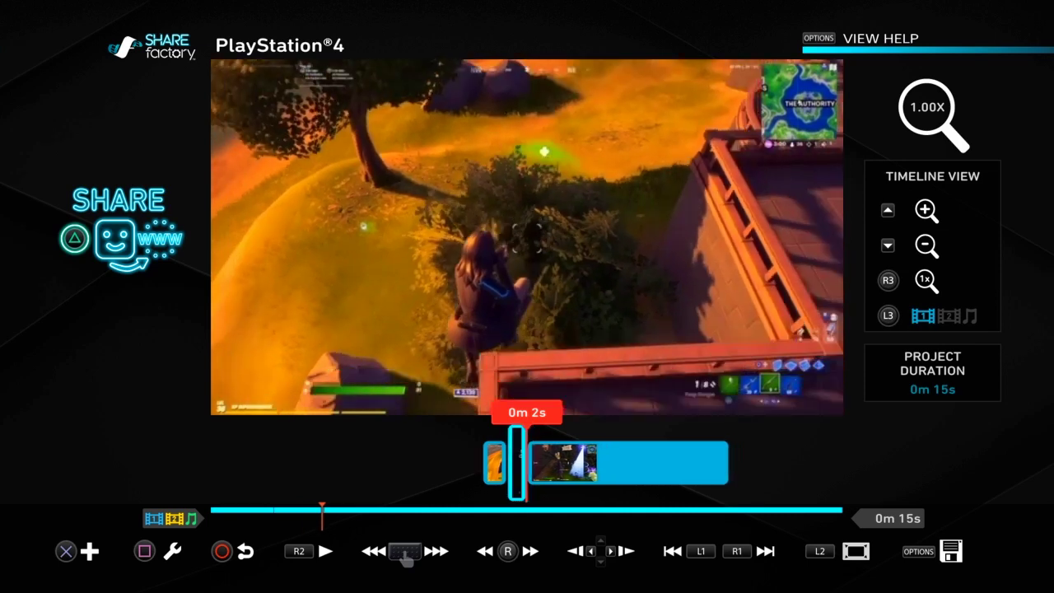
key("Left")
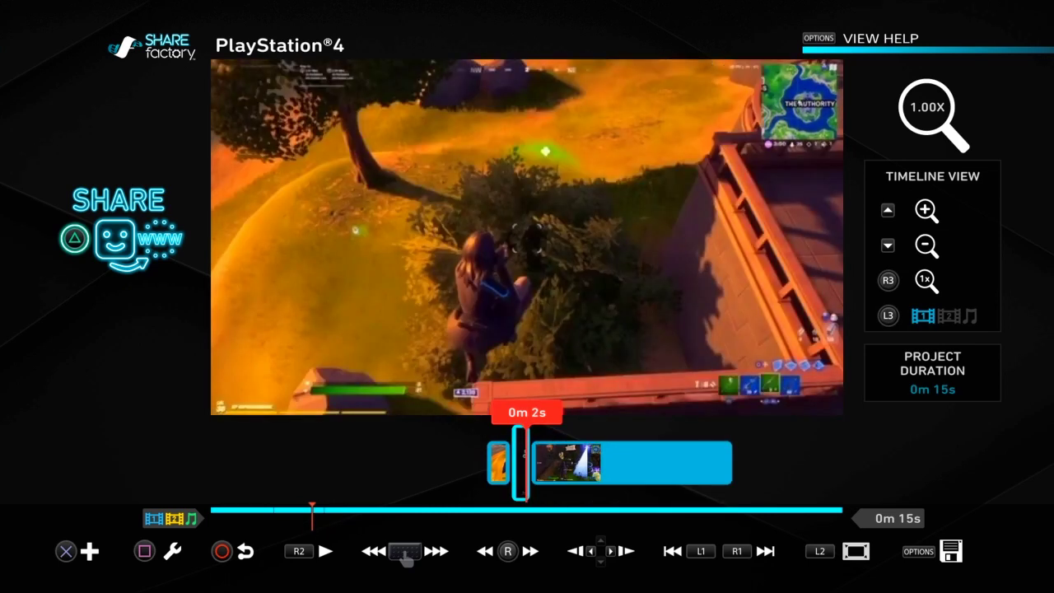
Step: Apply a retro tape-style filter with horizontal scan lines and static to the zoomed rewind clip, and scrub across it to preview the effect
key("Left")
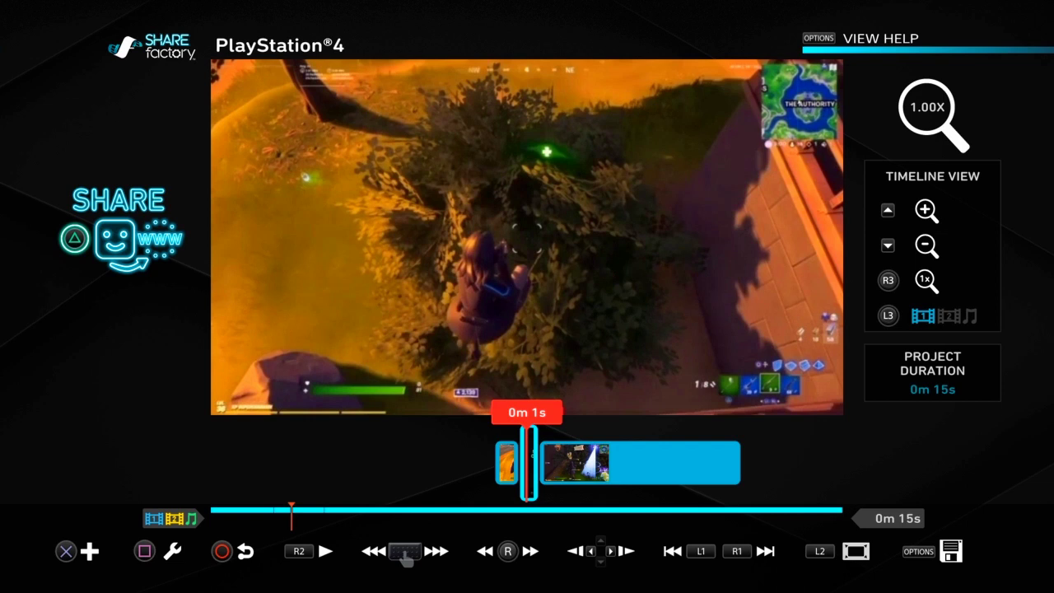
key("Return")
key("Return")
key("Down")
key("Right")
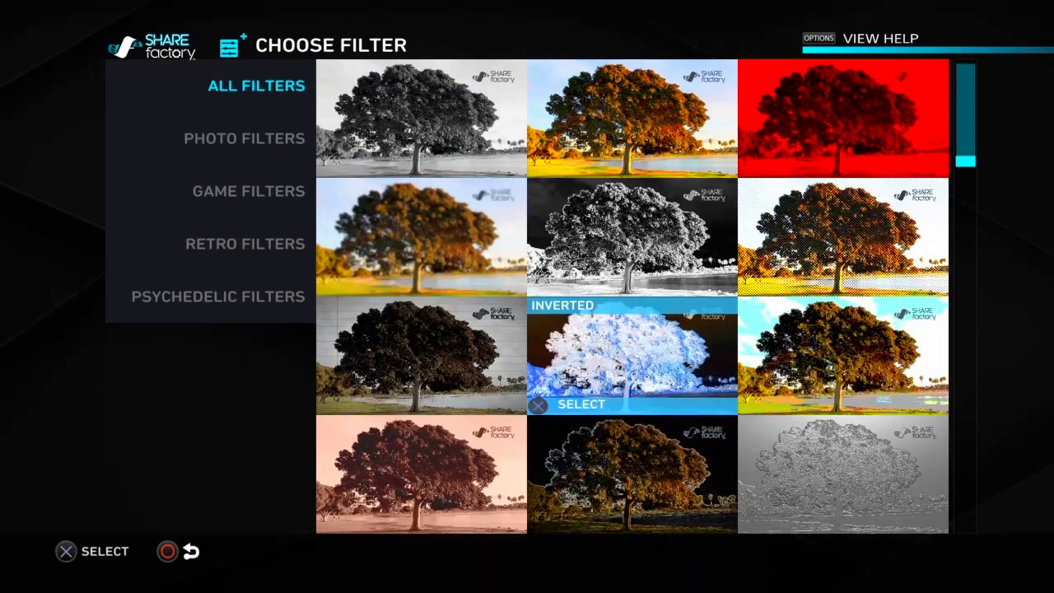
key("Down")
key("Return")
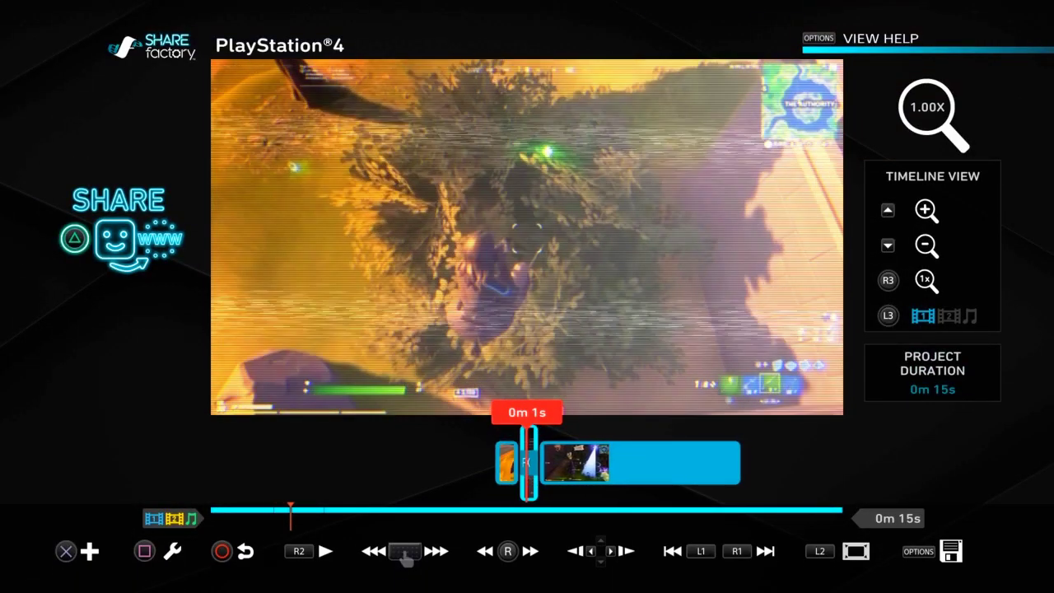
key("Left")
key("Right")
key("Left")
key("Right")
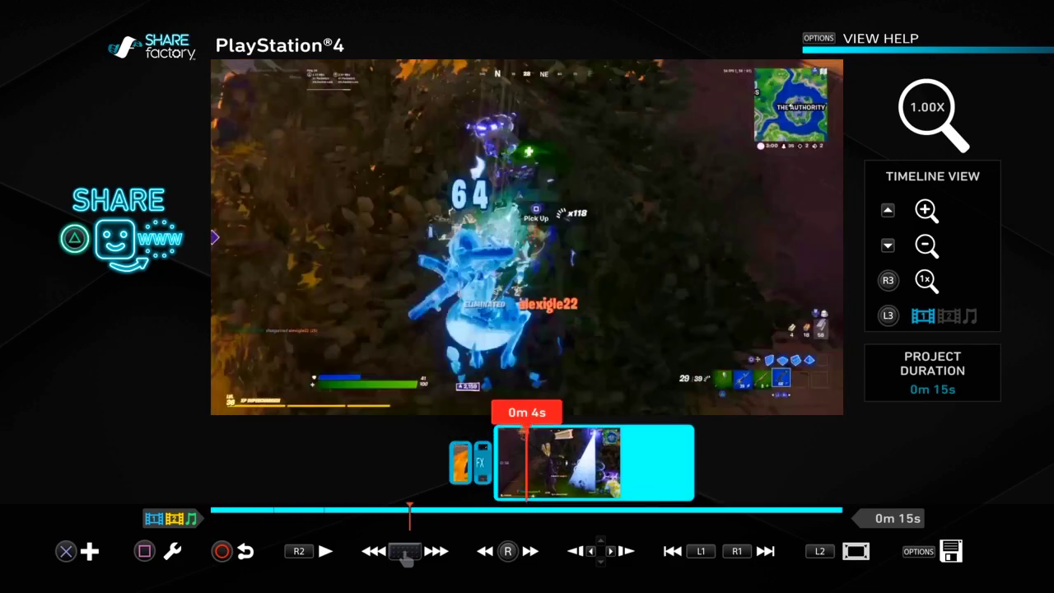